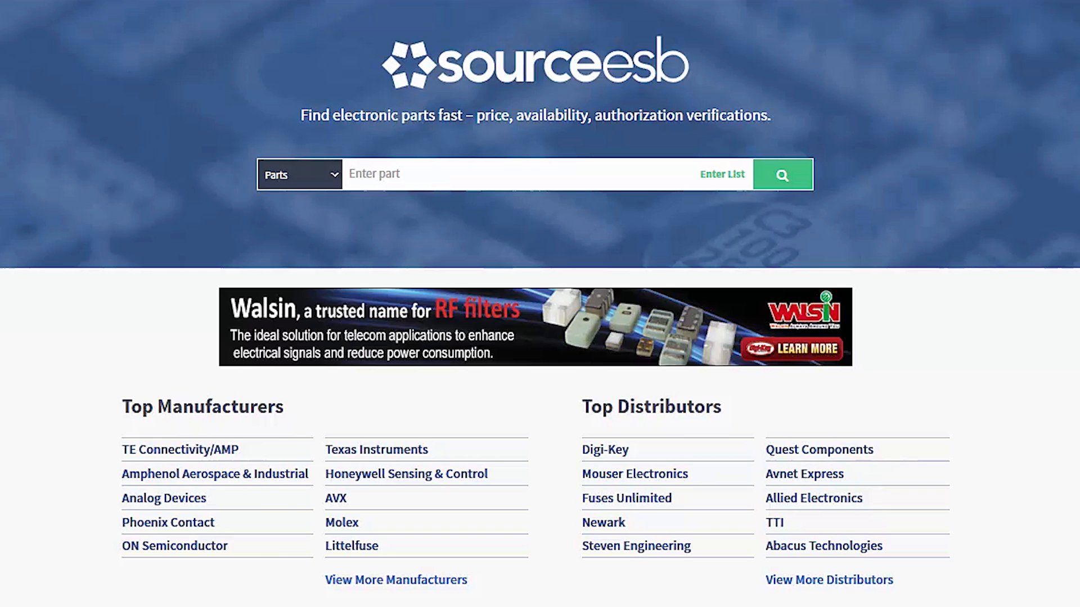
Search for part number 1287.
click(428, 182)
text(1287)
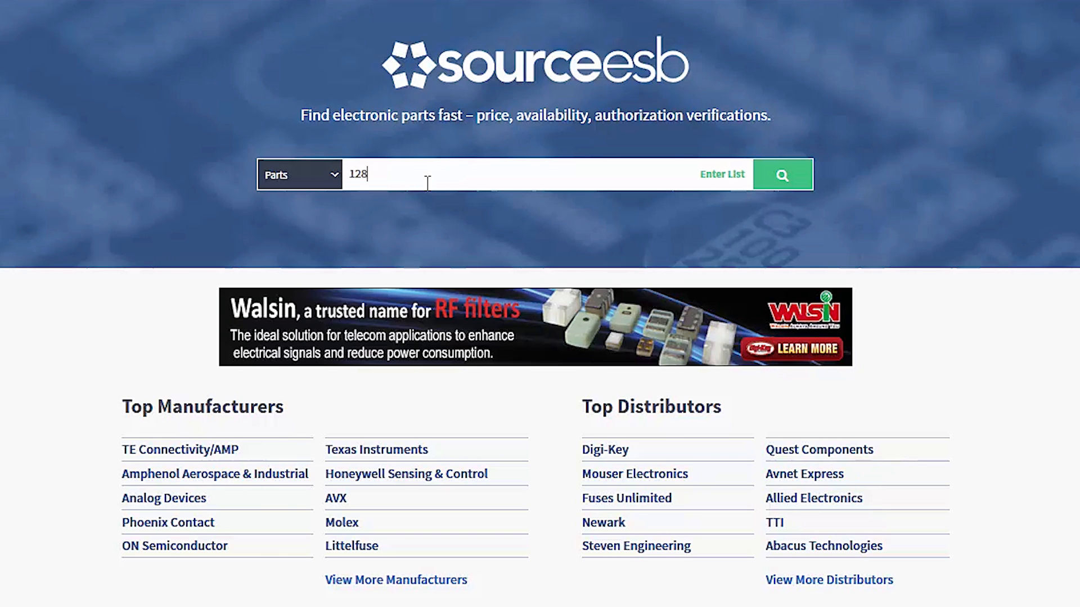
click(386, 205)
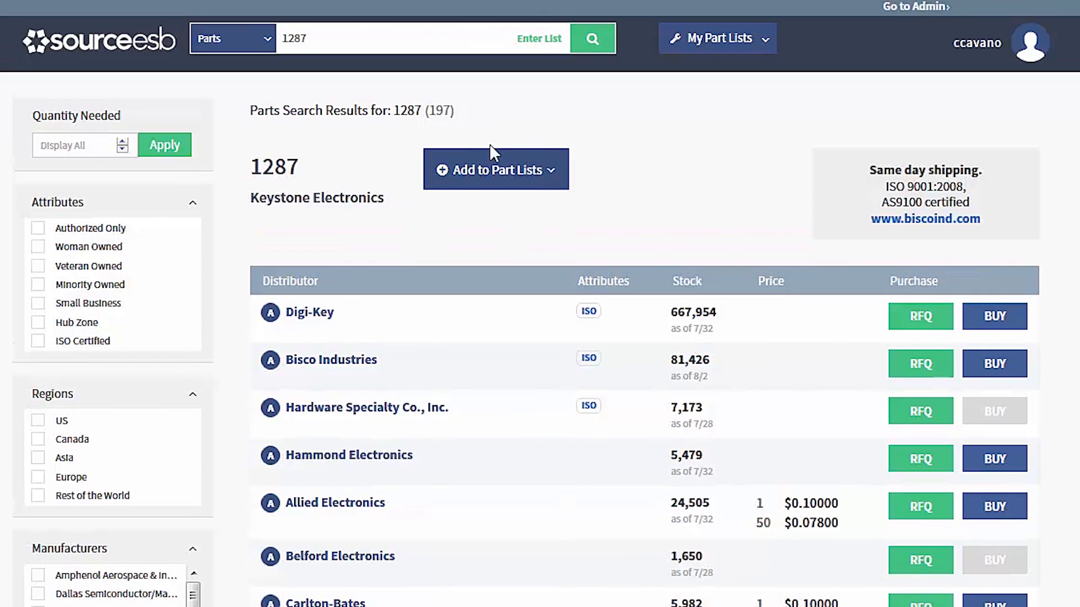
Add part 1287 to a new part list named Test 1 and return to the search results.
click(464, 183)
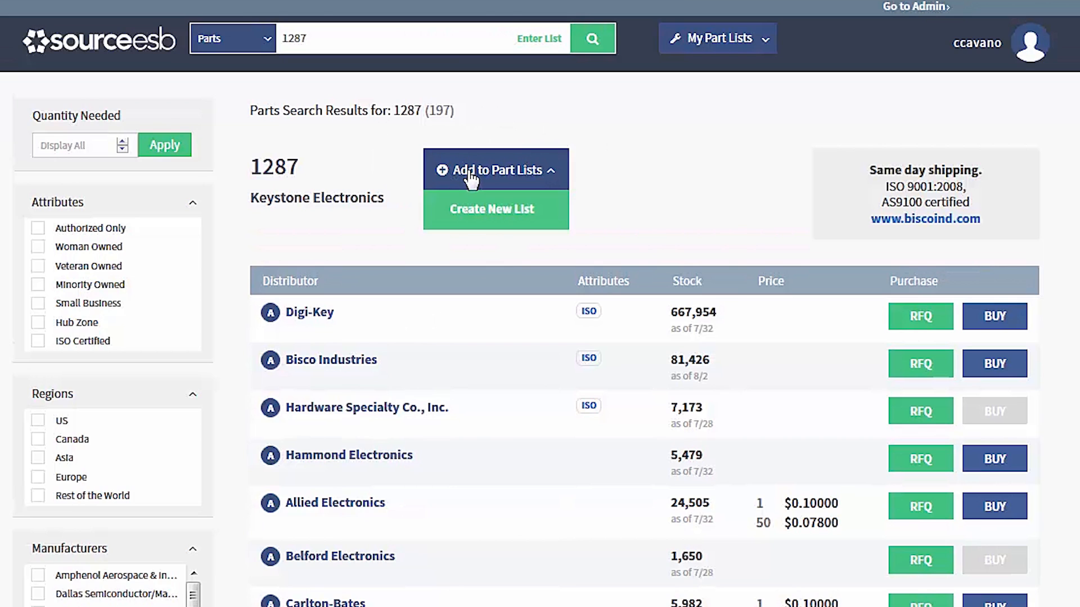
click(487, 221)
click(485, 217)
text(Test 1)
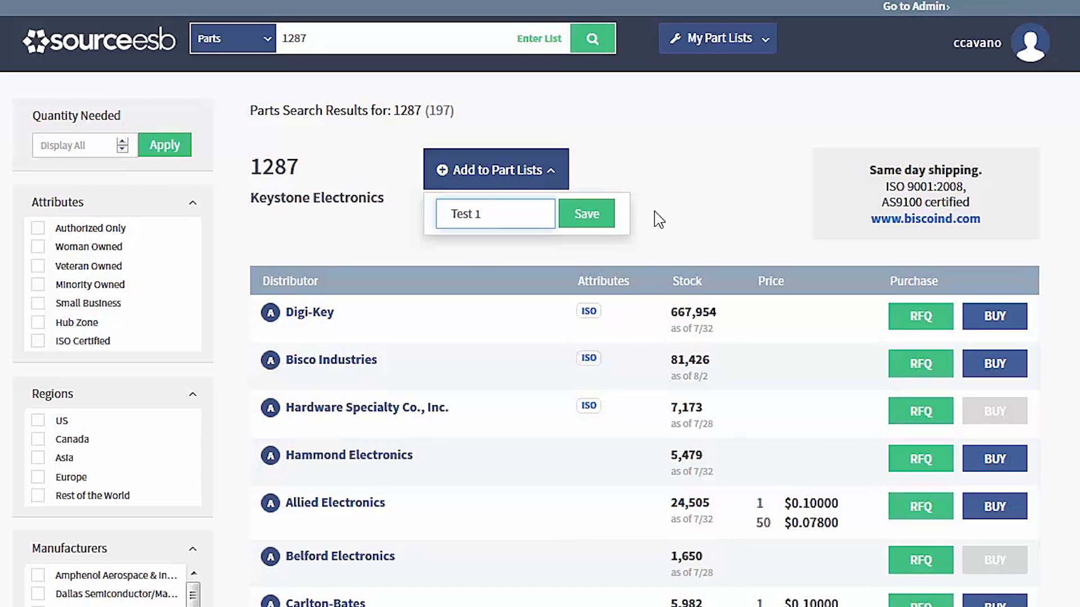
click(590, 221)
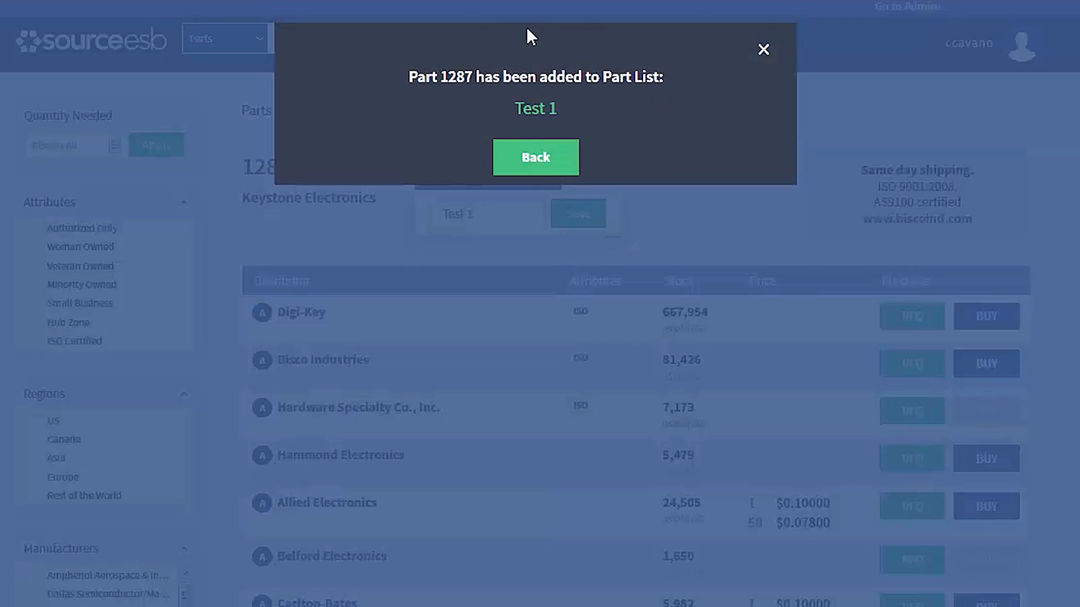
click(545, 164)
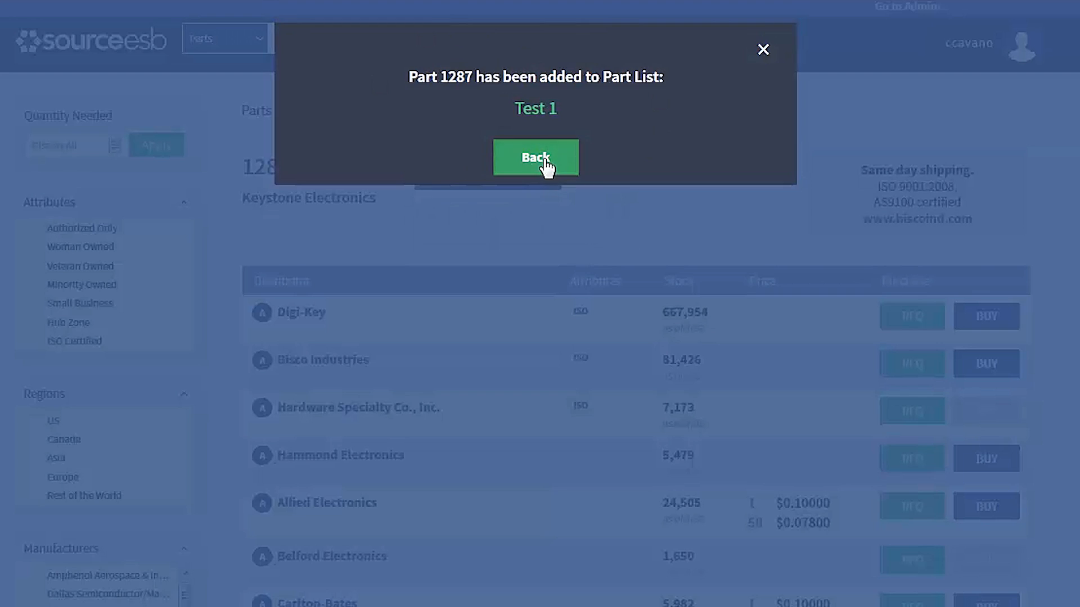
Search for part number 35183.
drag(316, 41, 268, 34)
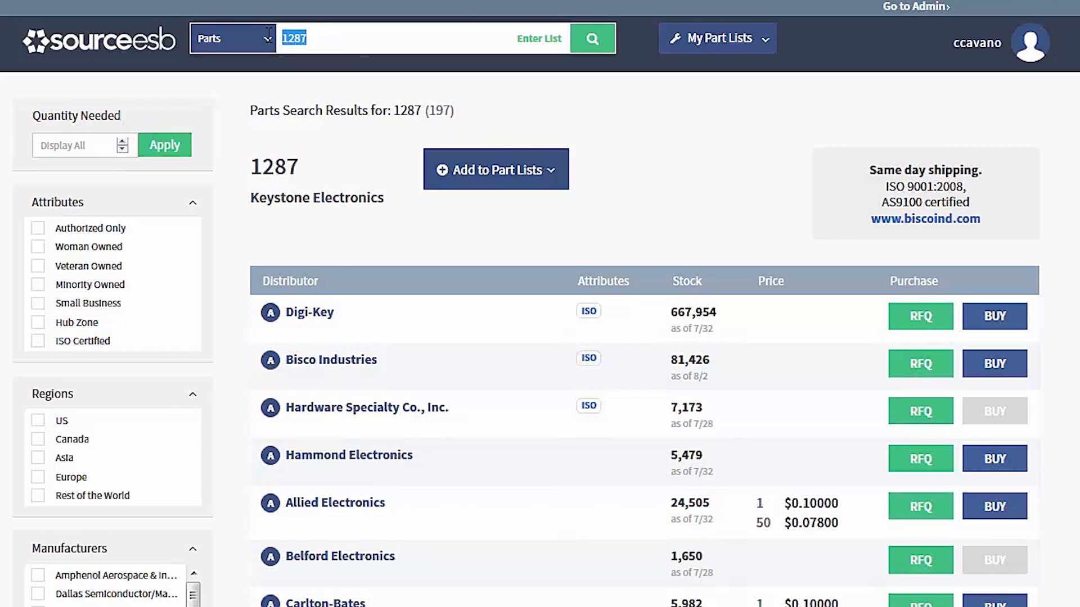
key(BackSpace)
text(35183)
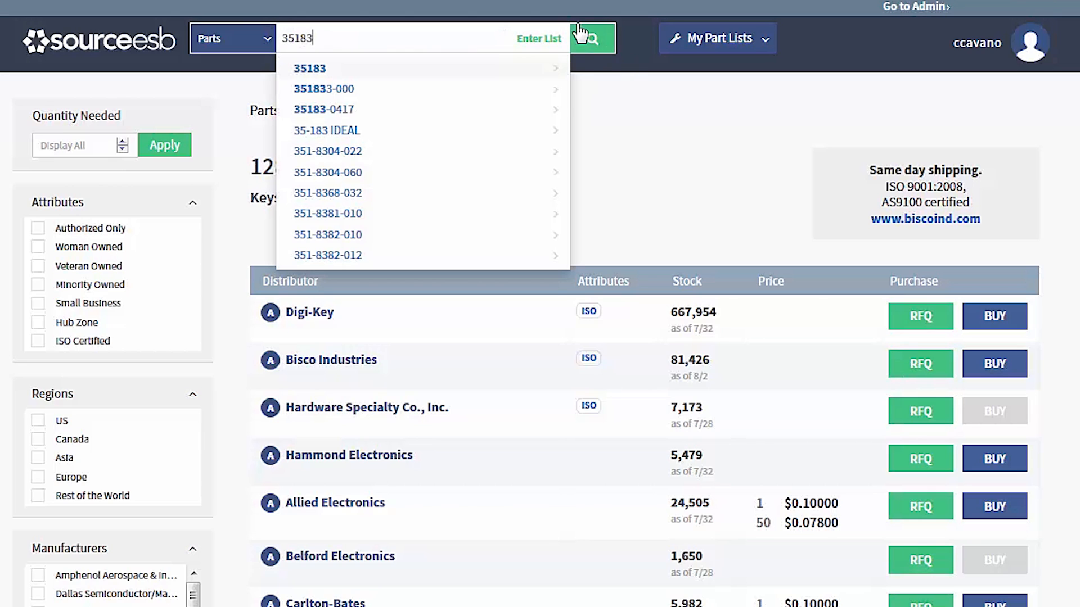
click(590, 45)
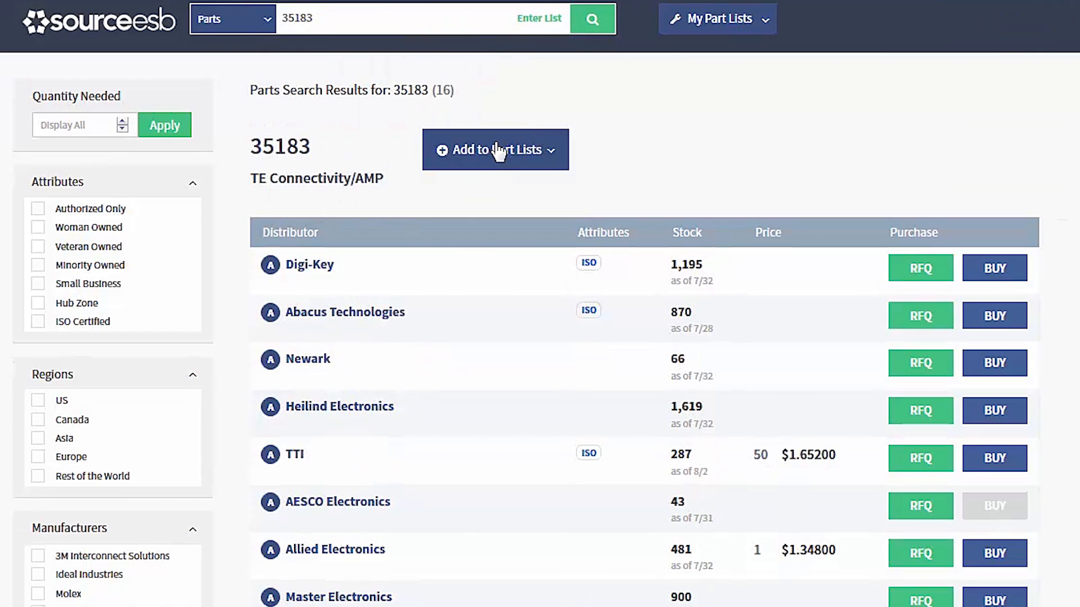
Add part 35183 to the Test 1 part list and return to the search results.
click(497, 164)
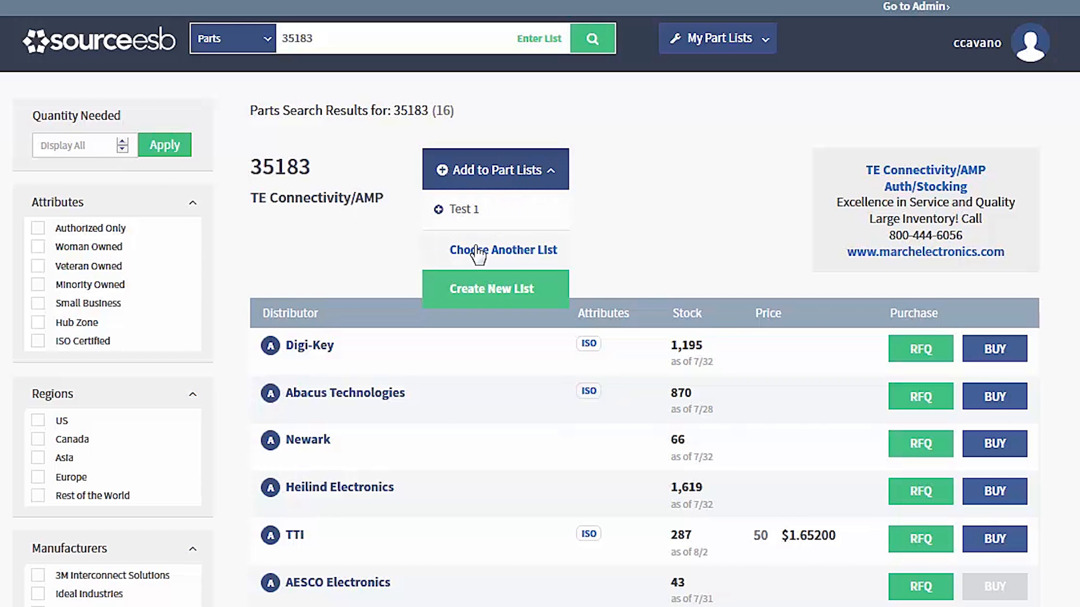
click(450, 211)
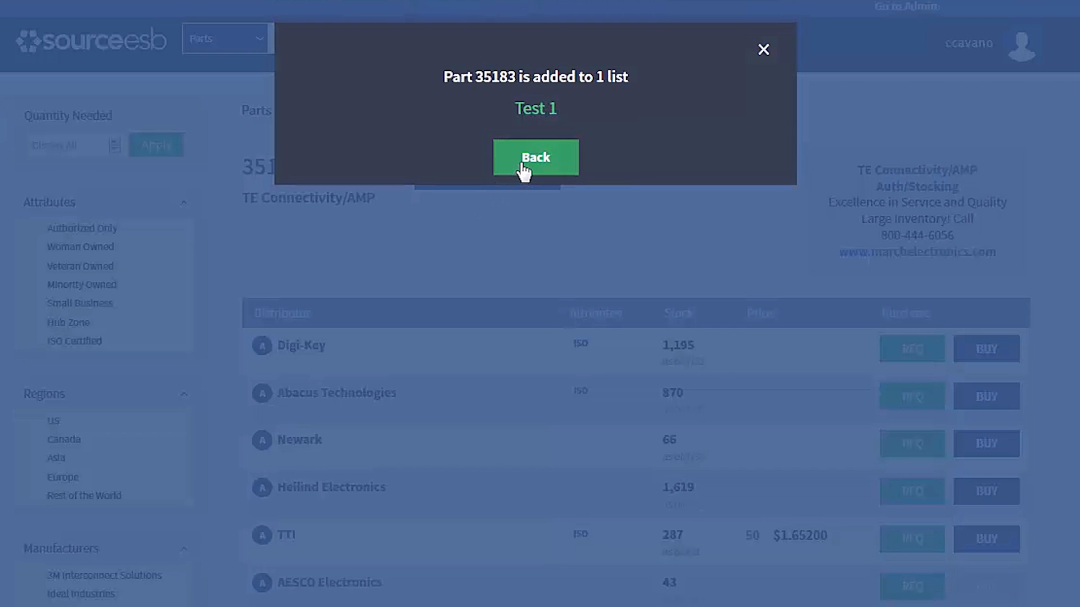
click(523, 163)
Search for tmds141 and choose the suggested part TMDS141RHAR.
key(ctrl+a)
text(tm)
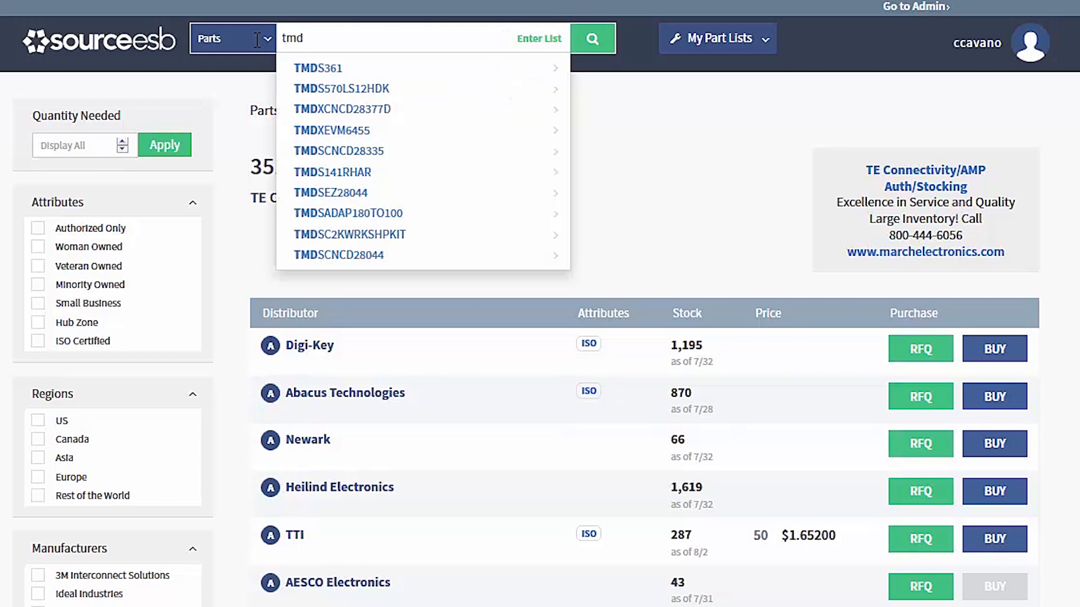
text(ds)
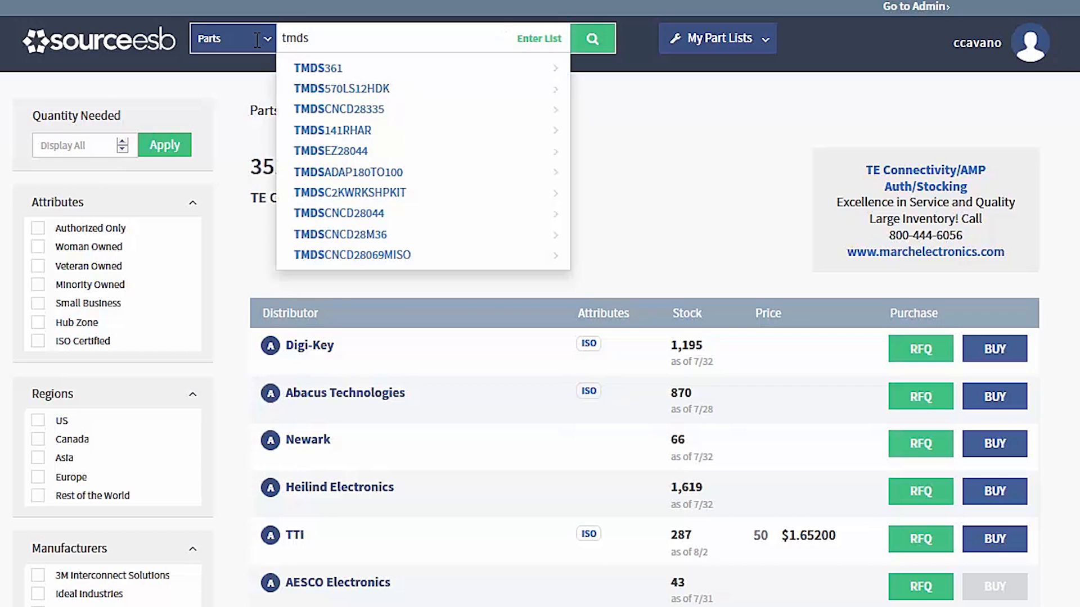
text(141)
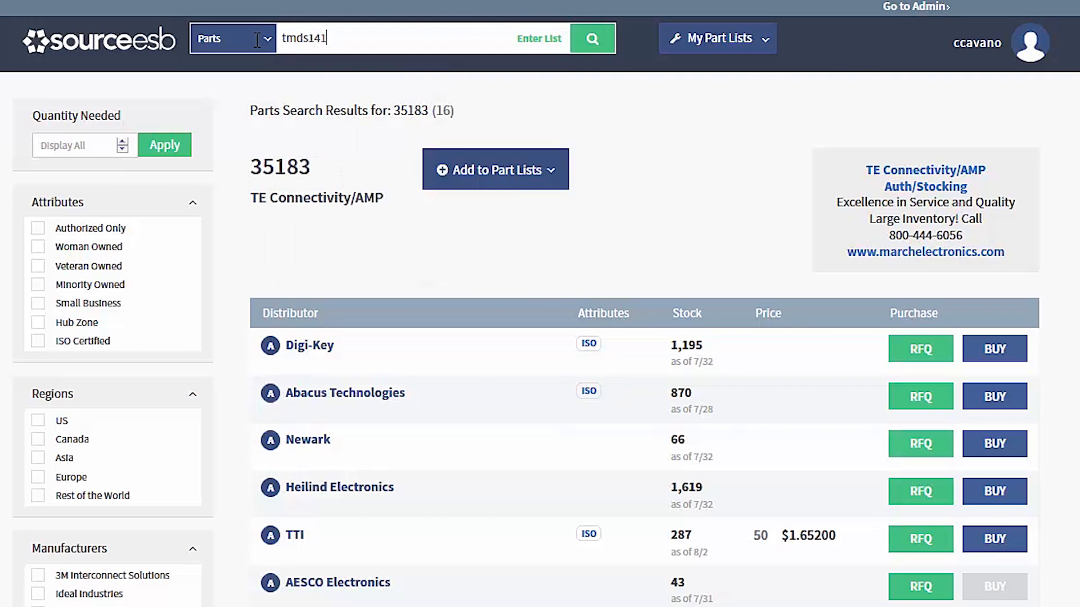
click(325, 90)
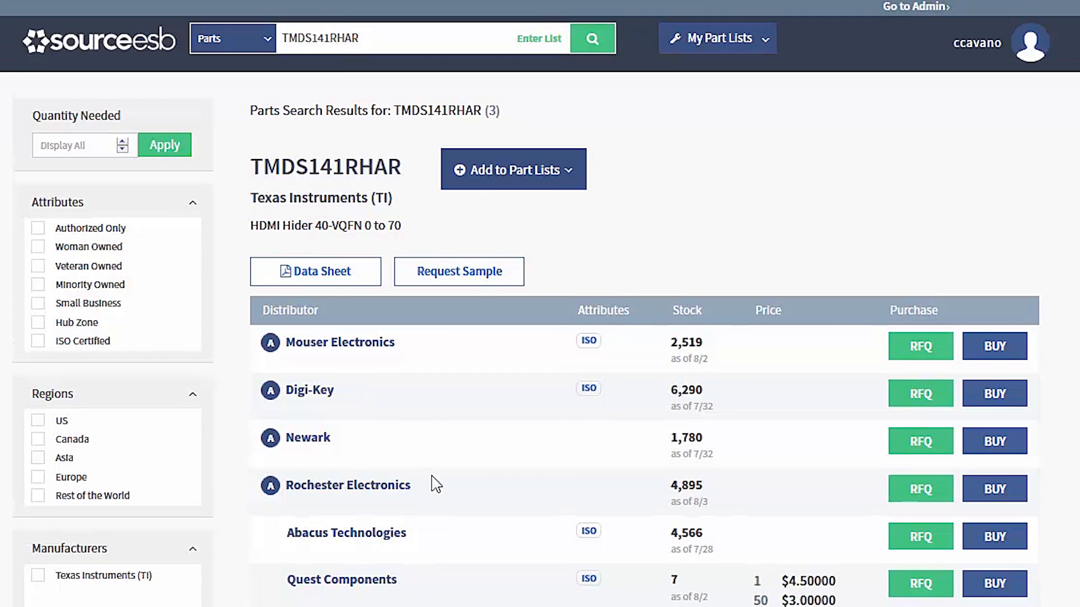
Add part TMDS141RHAR to the Test 1 part list and return to the search results.
click(489, 183)
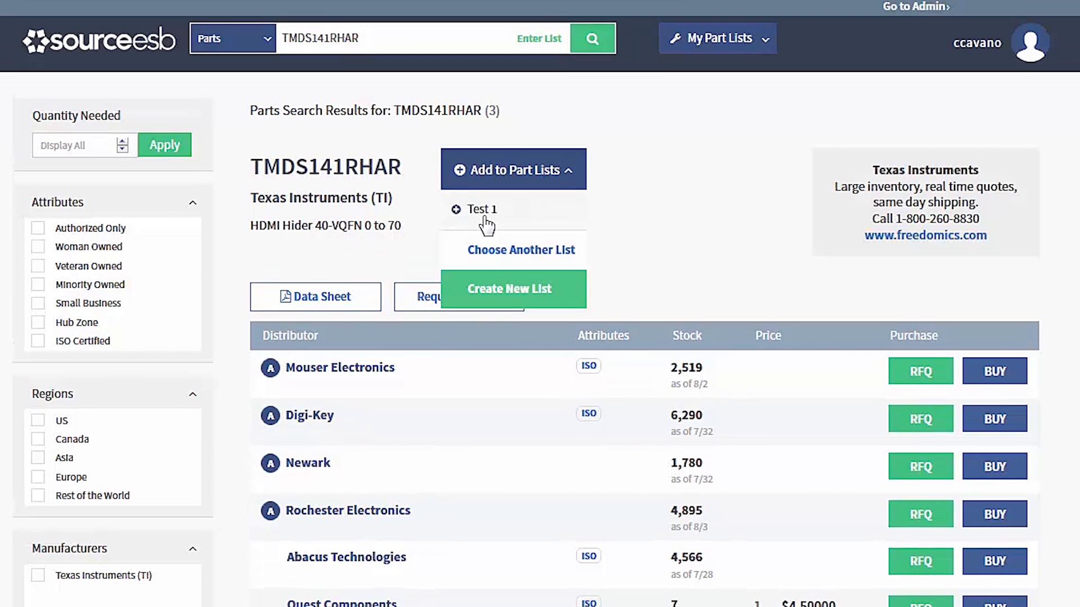
click(486, 210)
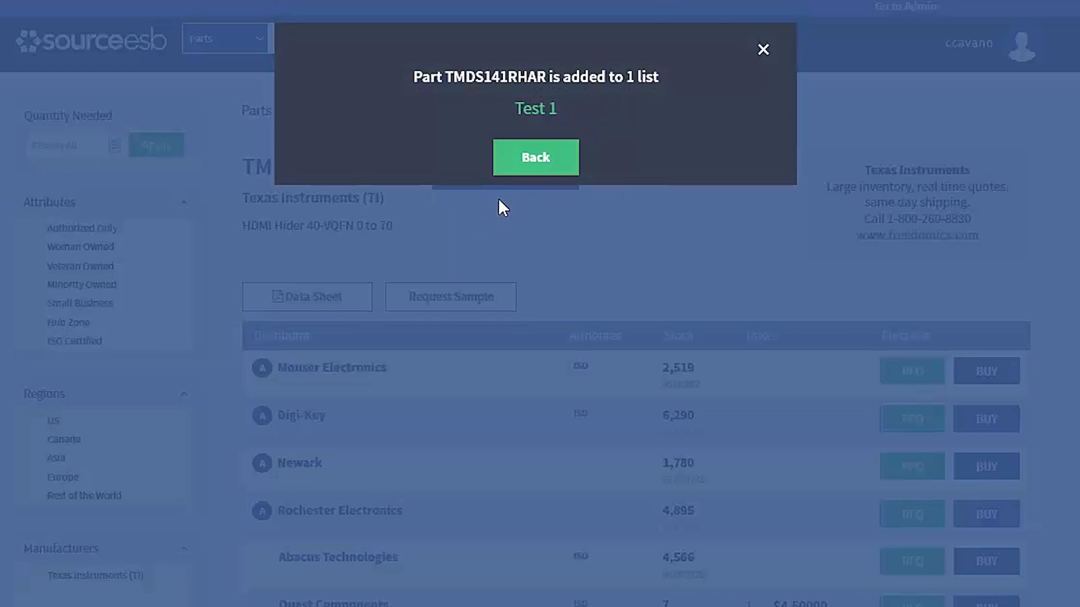
click(527, 164)
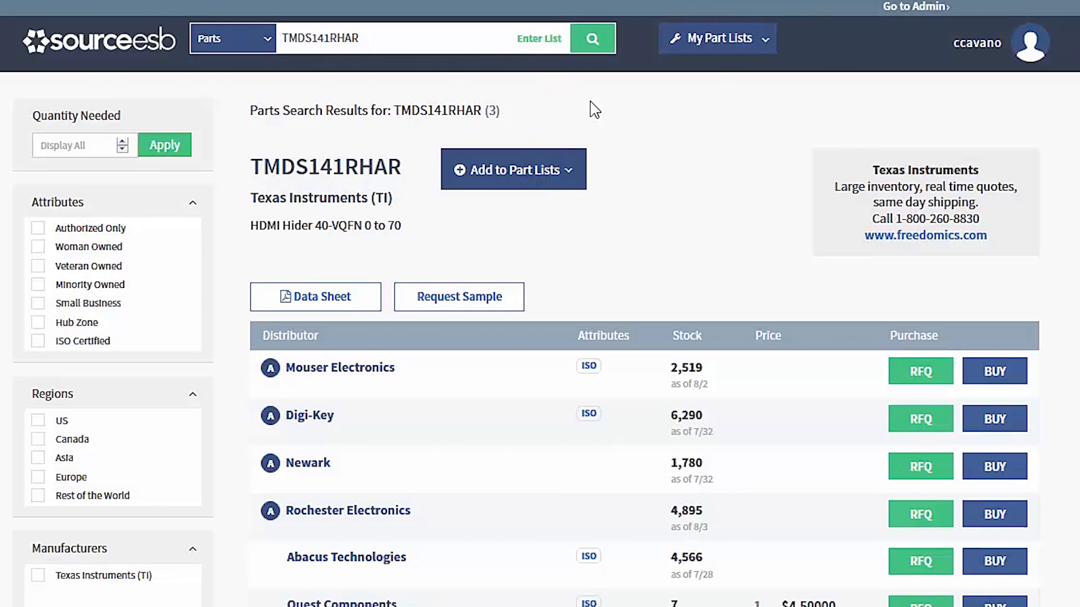
Create a new part list and add the Texas Instruments part OPA333AID with a quantity of 555.
click(709, 47)
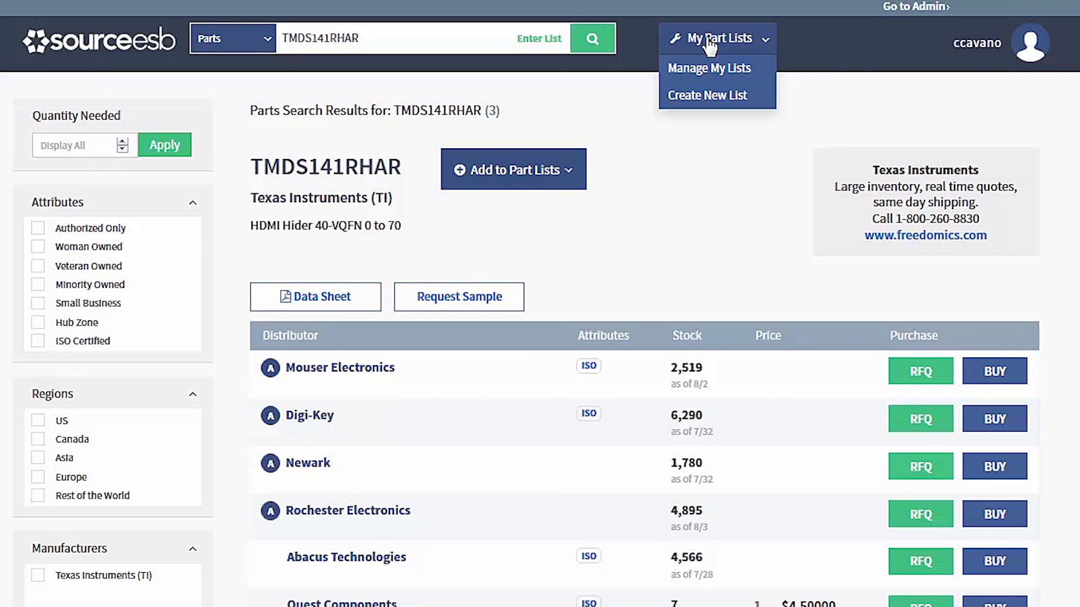
click(695, 98)
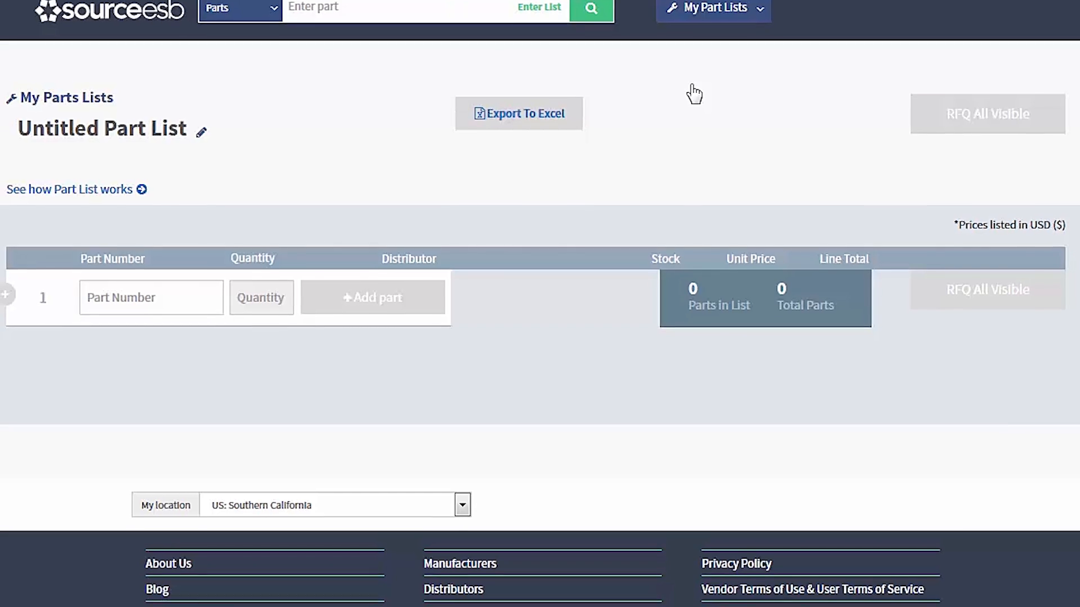
click(160, 297)
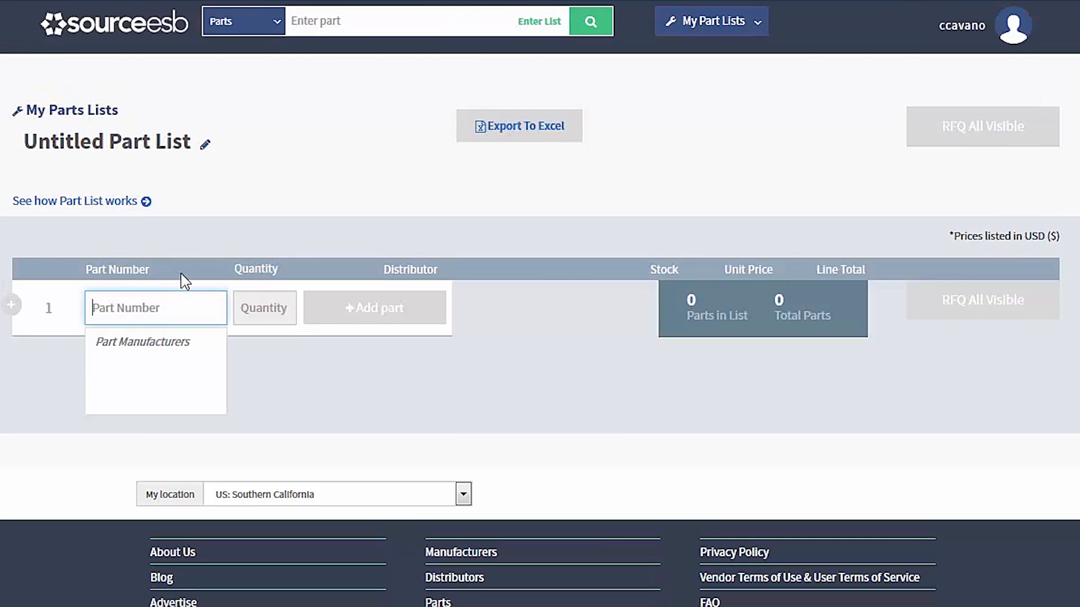
text(opa333aid)
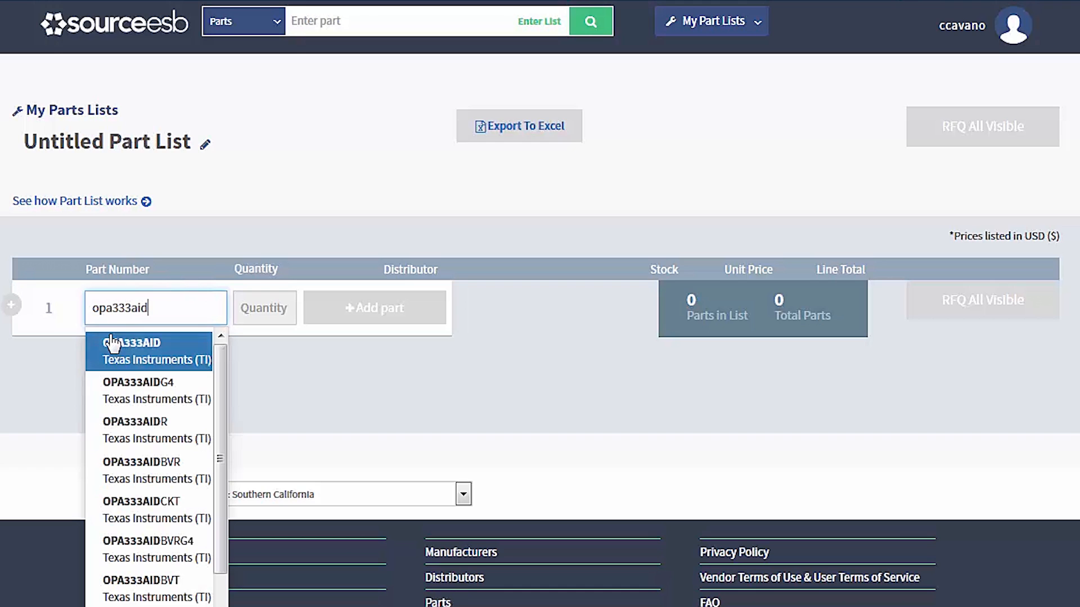
click(124, 368)
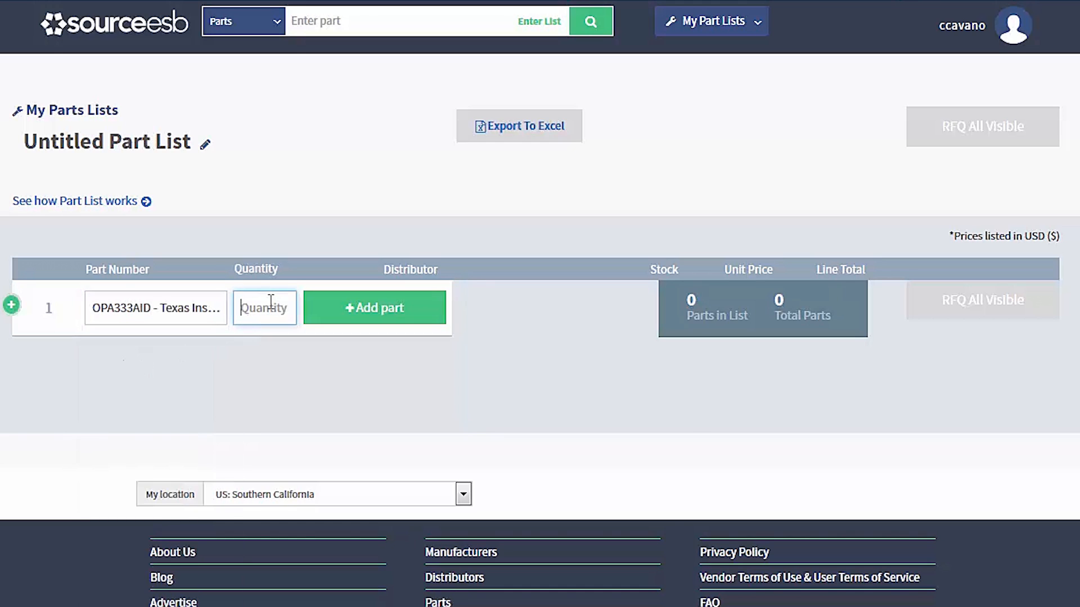
text(555)
click(366, 308)
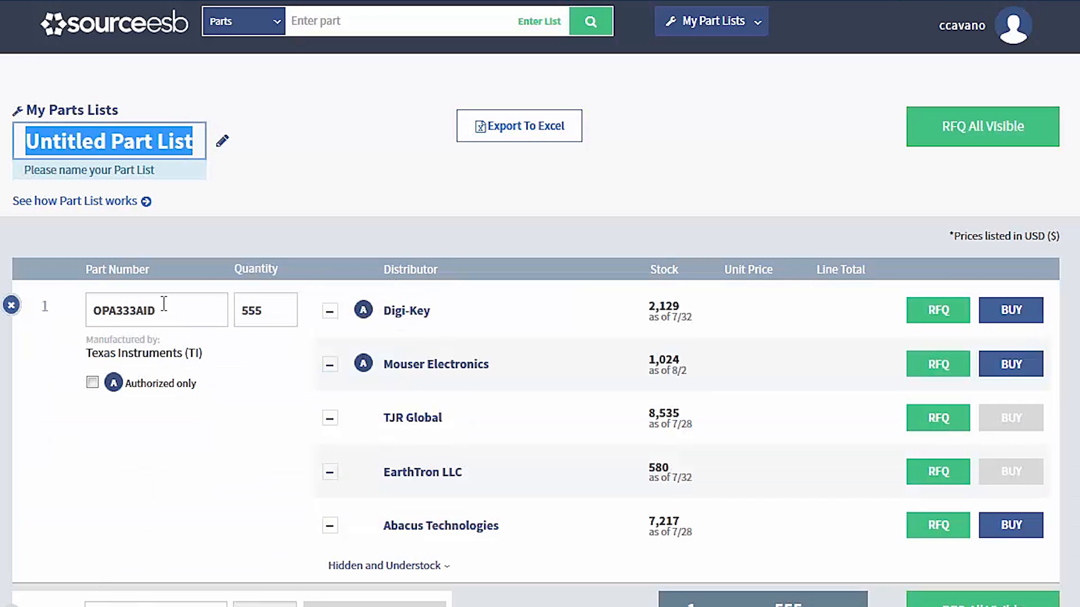
Add the Texas Instruments part OPA333AIDBVT to the list as the second part with a quantity of 75.
click(135, 604)
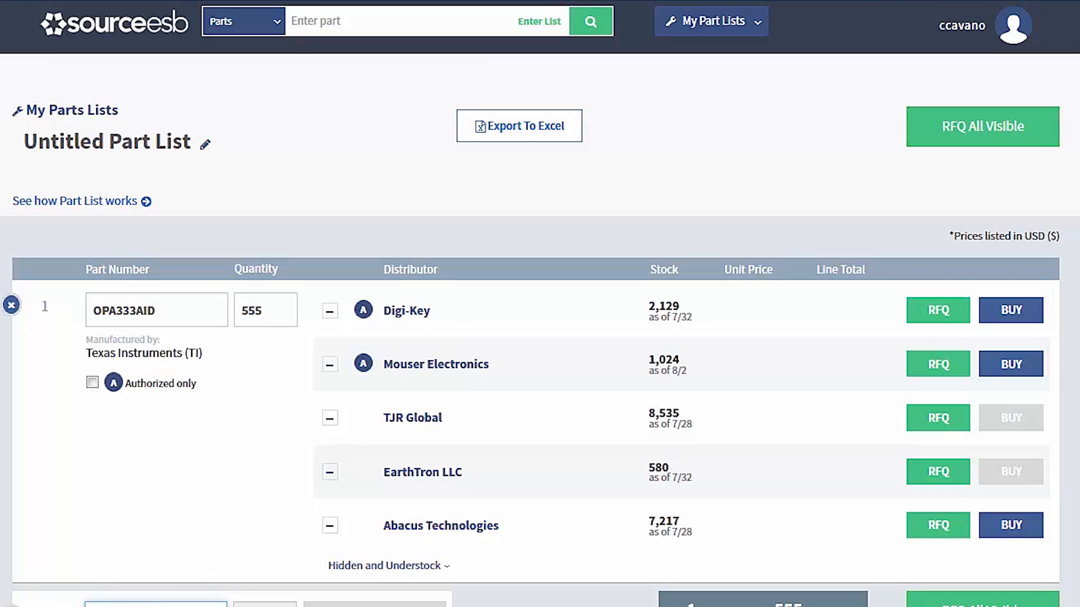
text(opa333aid)
scroll(277, 531, down, 5)
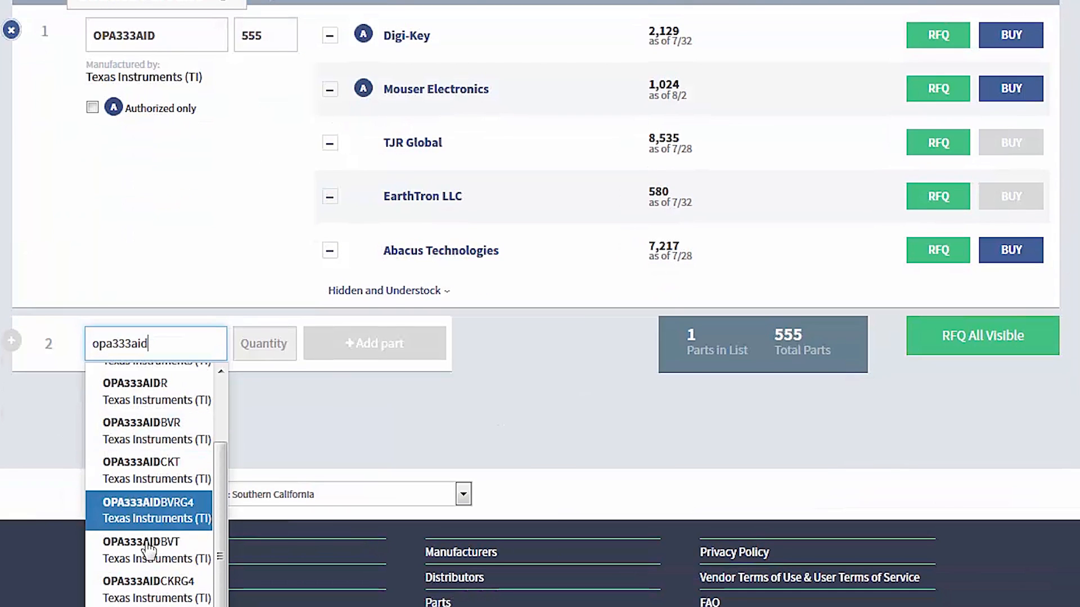
click(144, 541)
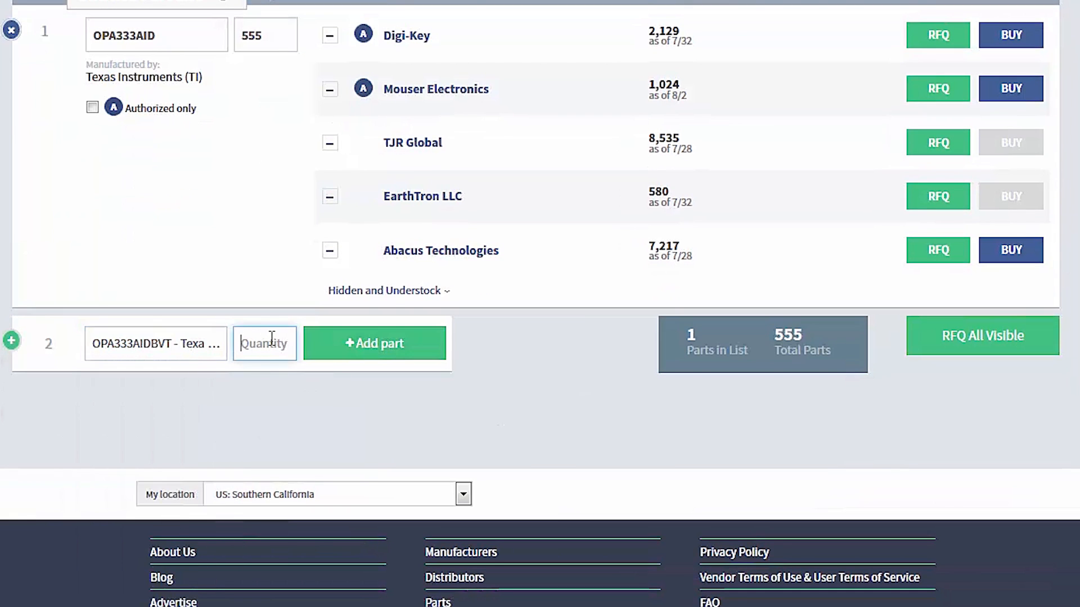
text(75)
click(339, 344)
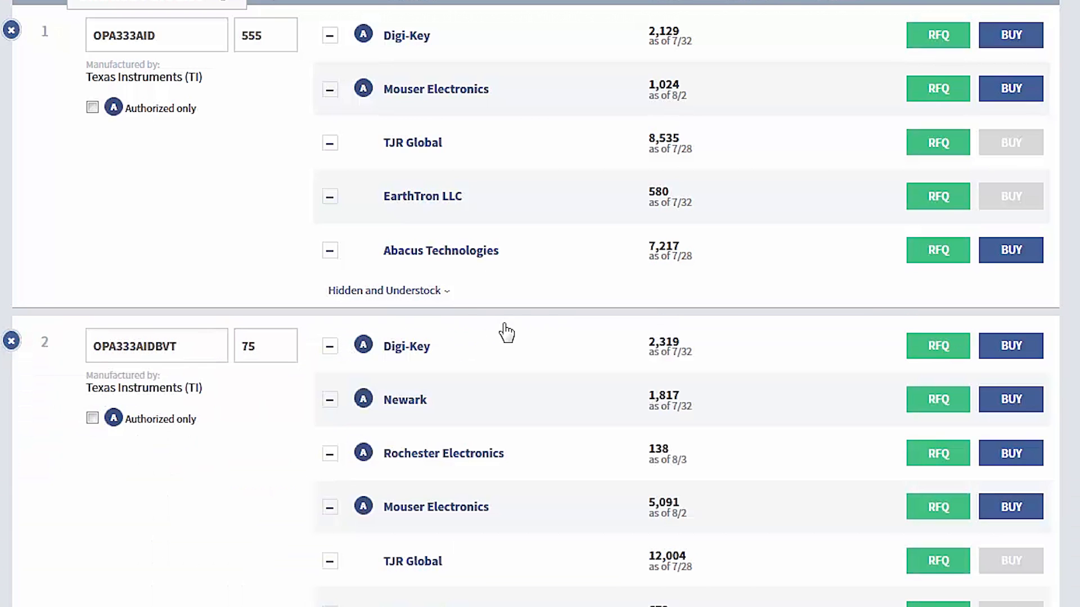
Examine the hidden and understocked distributors of OPA333AID, and collapse that section again.
scroll(495, 308, up, 3)
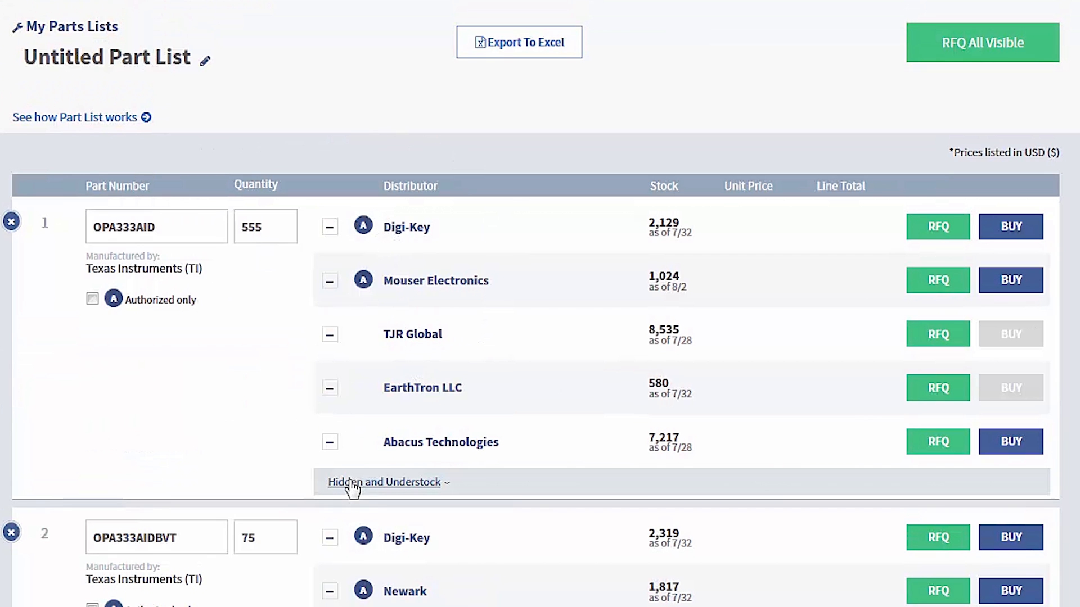
click(392, 491)
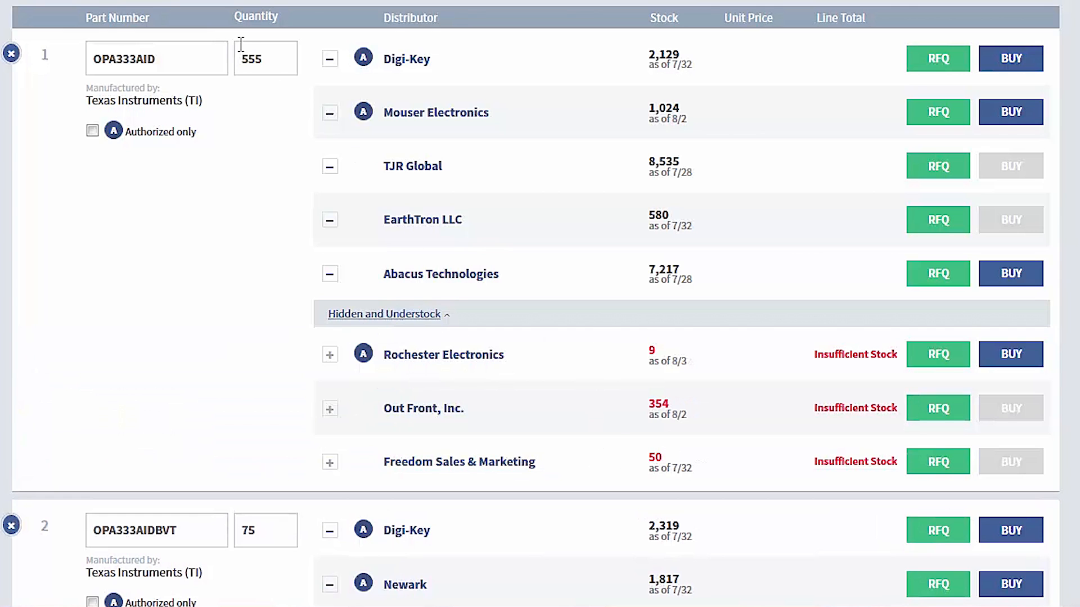
click(415, 319)
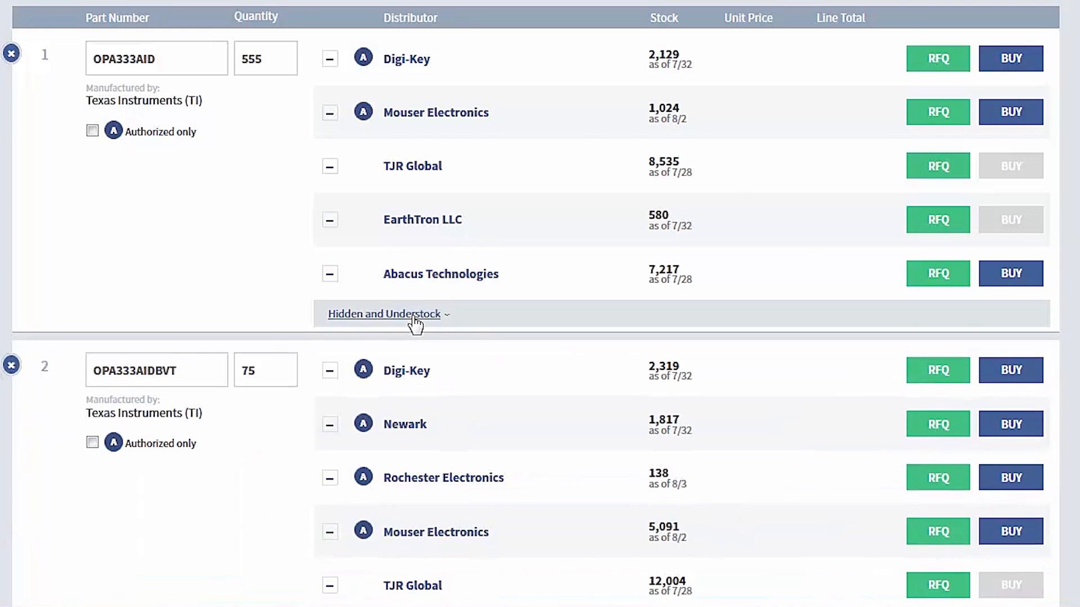
Hide the distributors TJR Global and Abacus Technologies for part OPA333AID.
click(330, 167)
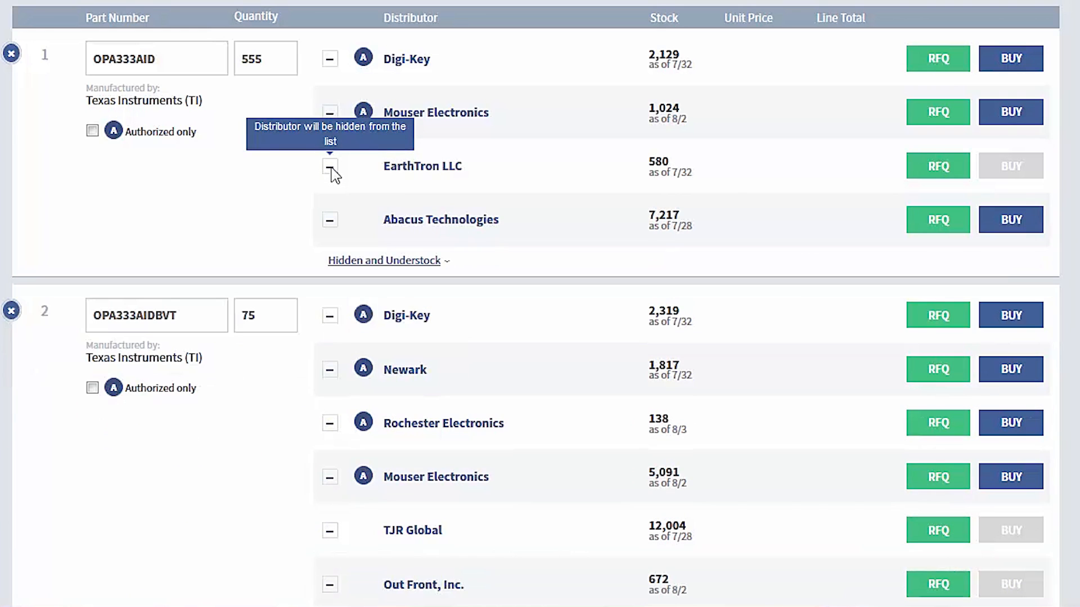
scroll(336, 241, up, 1)
click(335, 306)
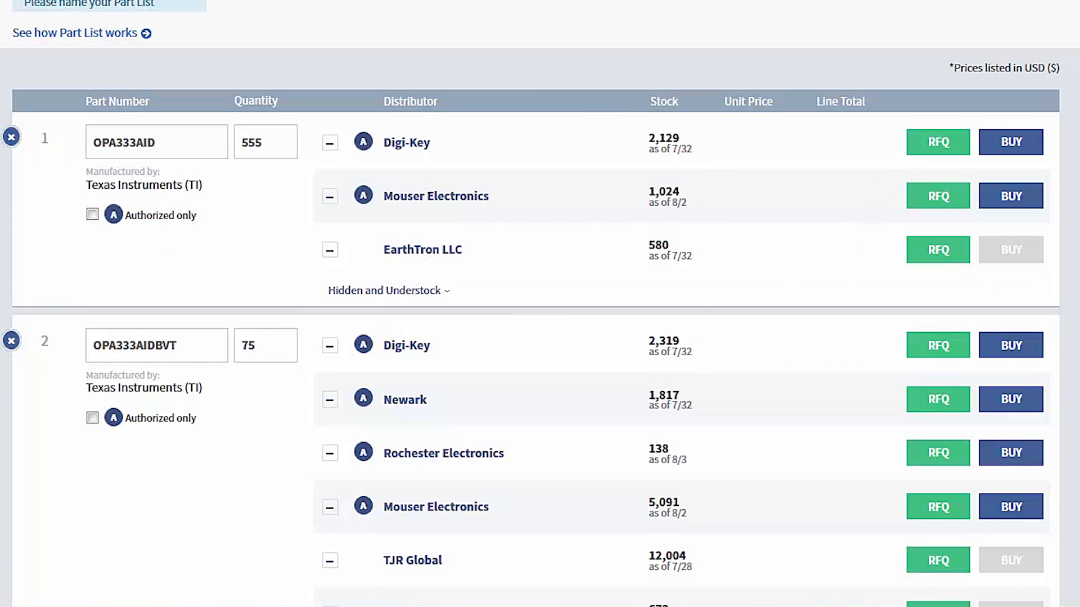
Rename the untitled part list as OPA333.
scroll(106, 125, up, 2)
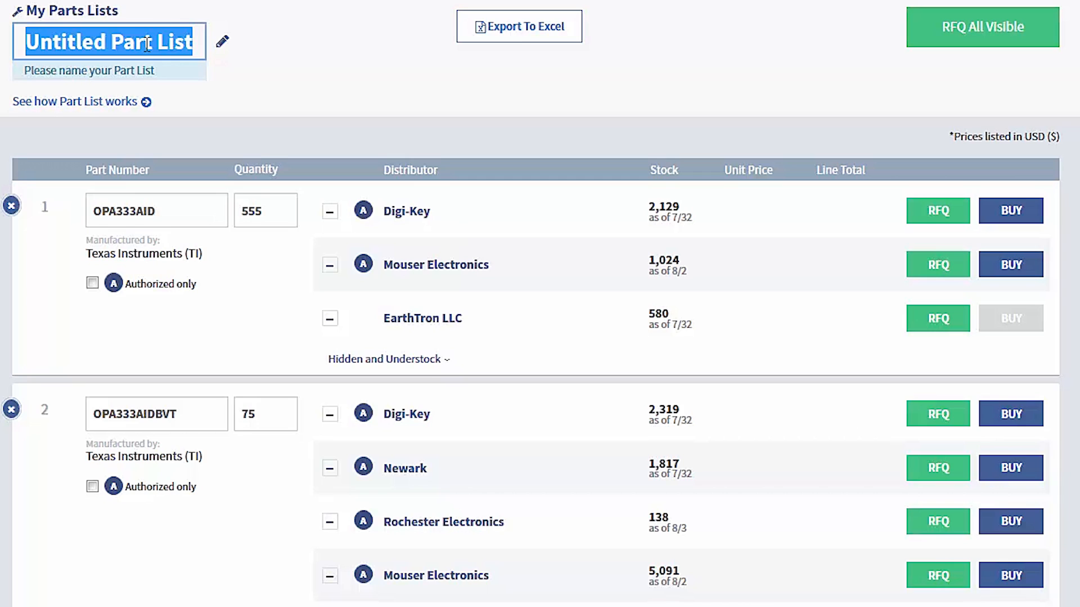
text(OPA333)
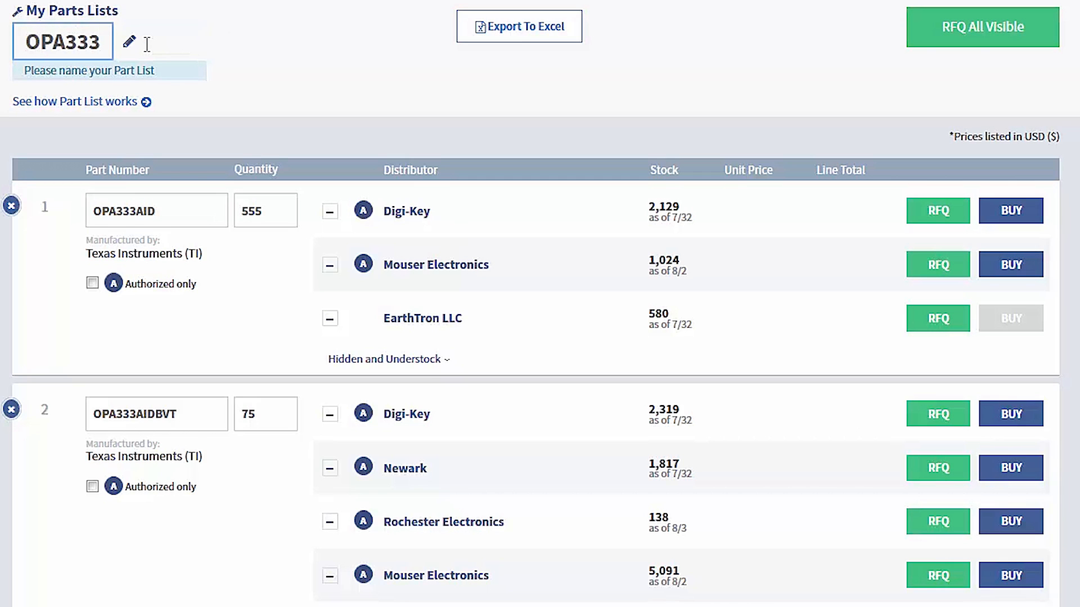
click(207, 44)
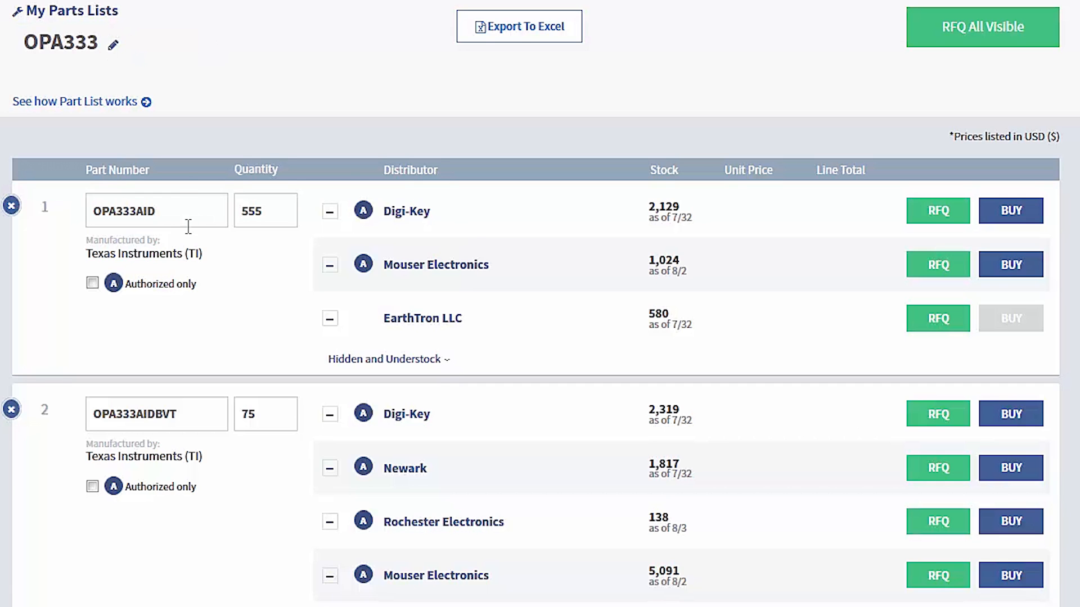
Go to the list management dashboard and open the OPA333 part list from there.
scroll(312, 203, up, 1)
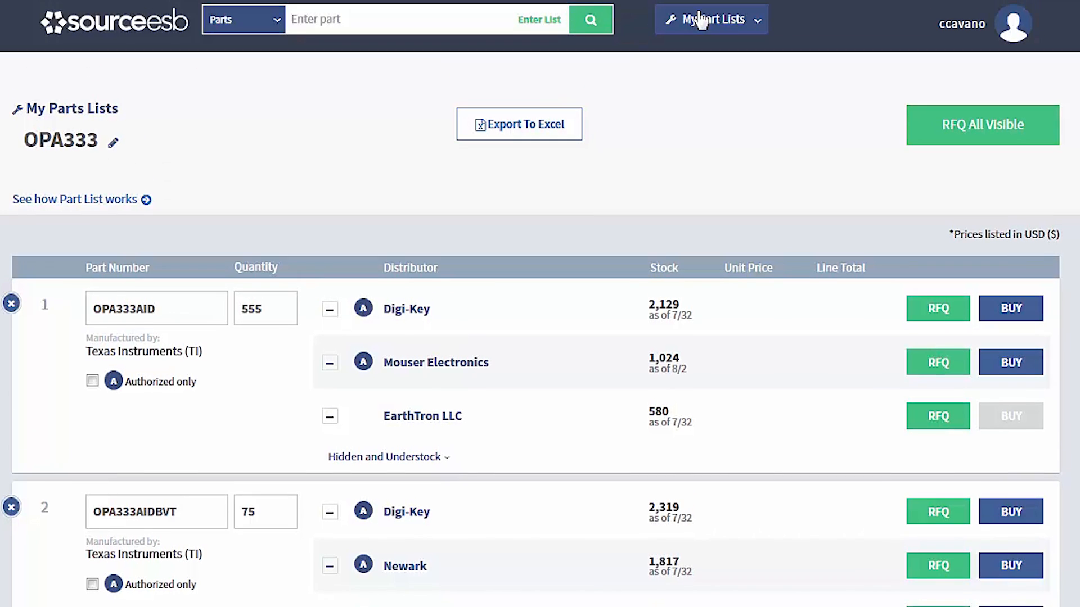
click(703, 22)
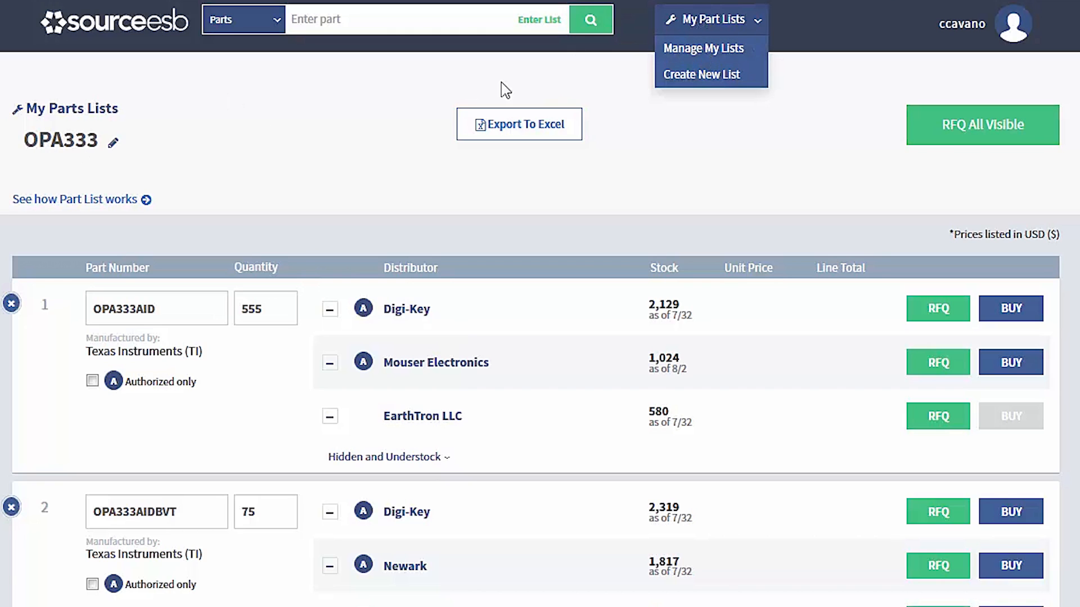
click(710, 55)
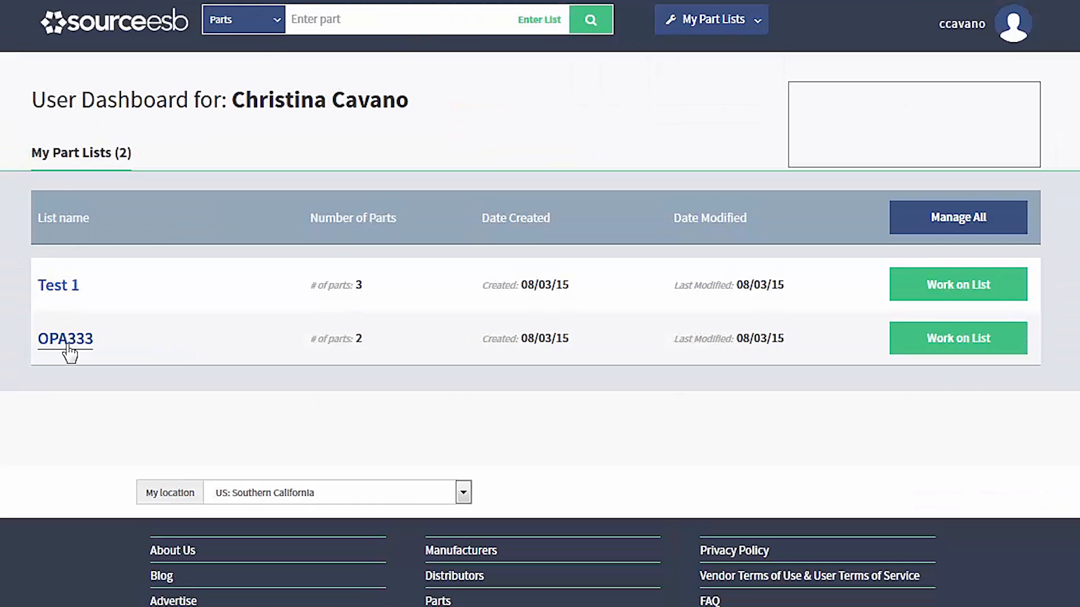
click(68, 345)
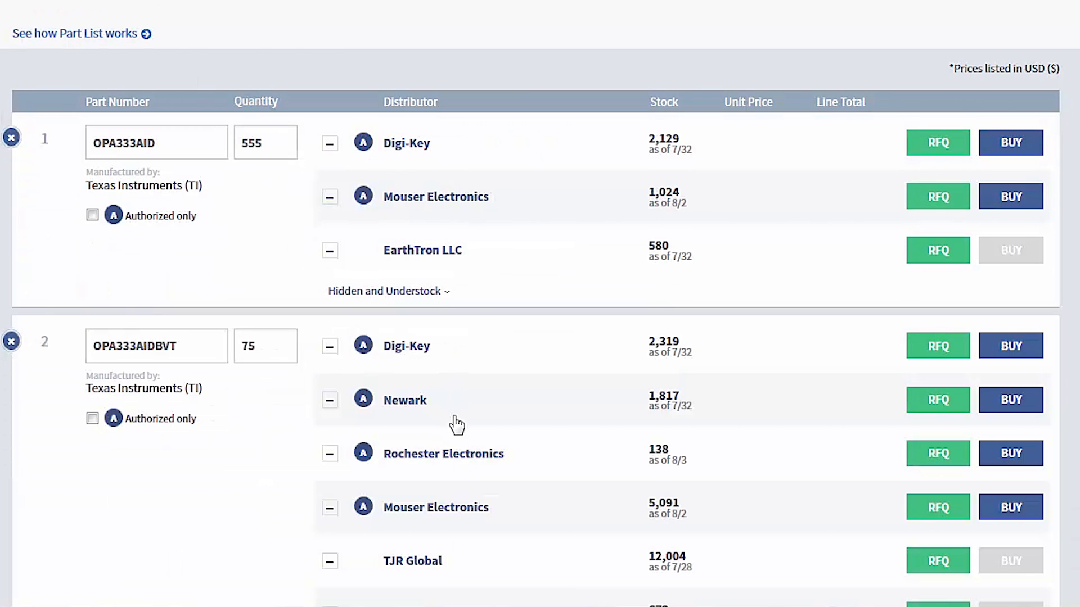
Limit part OPA333AIDBVT to authorized distributors only and hide Rochester Electronics for it.
scroll(456, 424, down, 1)
scroll(457, 424, down, 1)
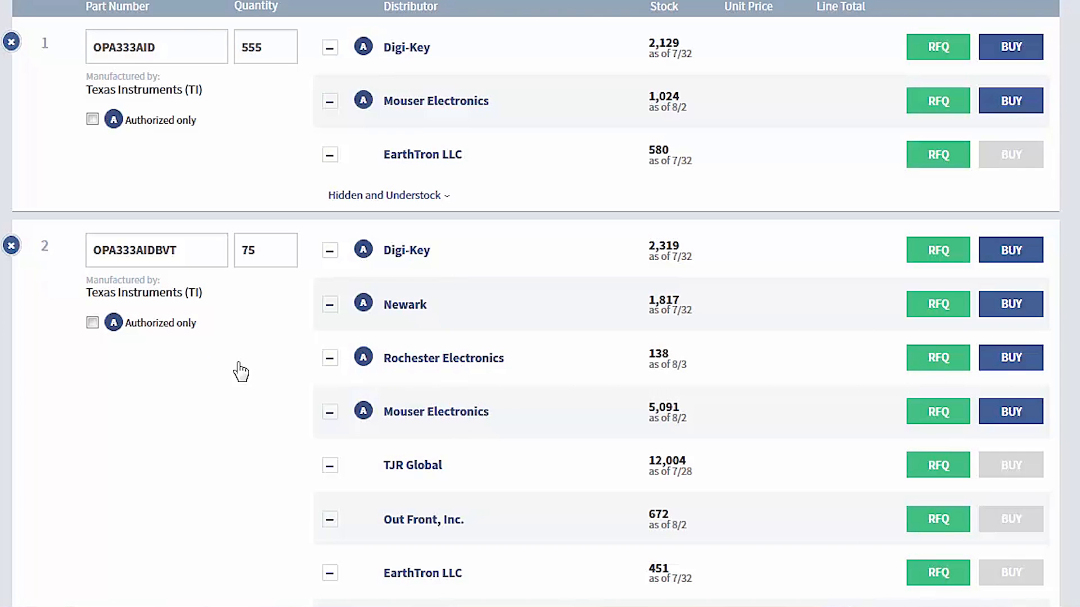
scroll(256, 318, down, 1)
scroll(264, 312, down, 1)
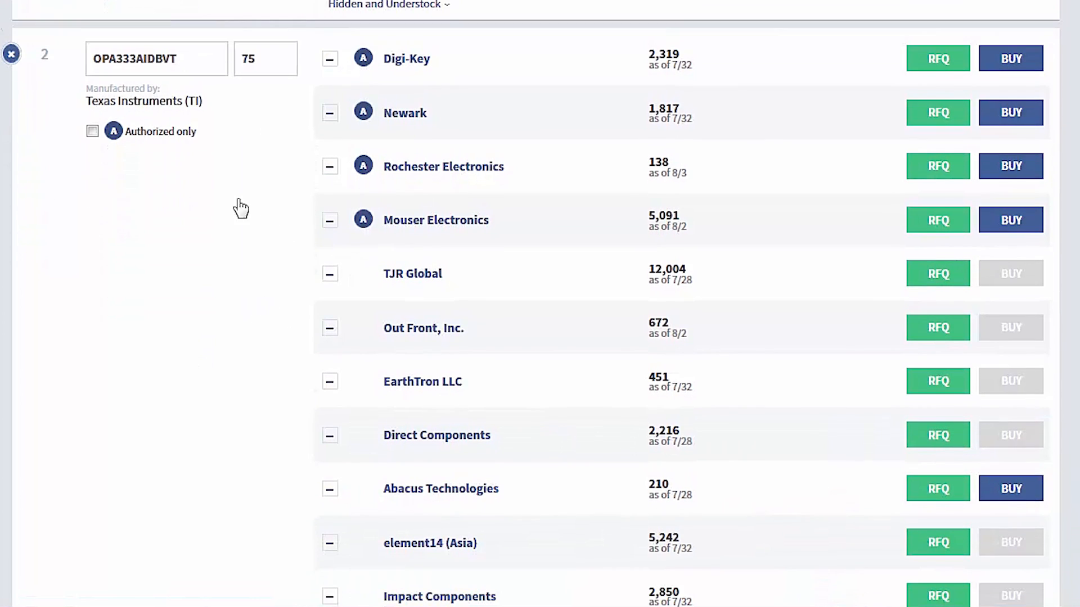
scroll(191, 242, down, 1)
scroll(146, 107, up, 3)
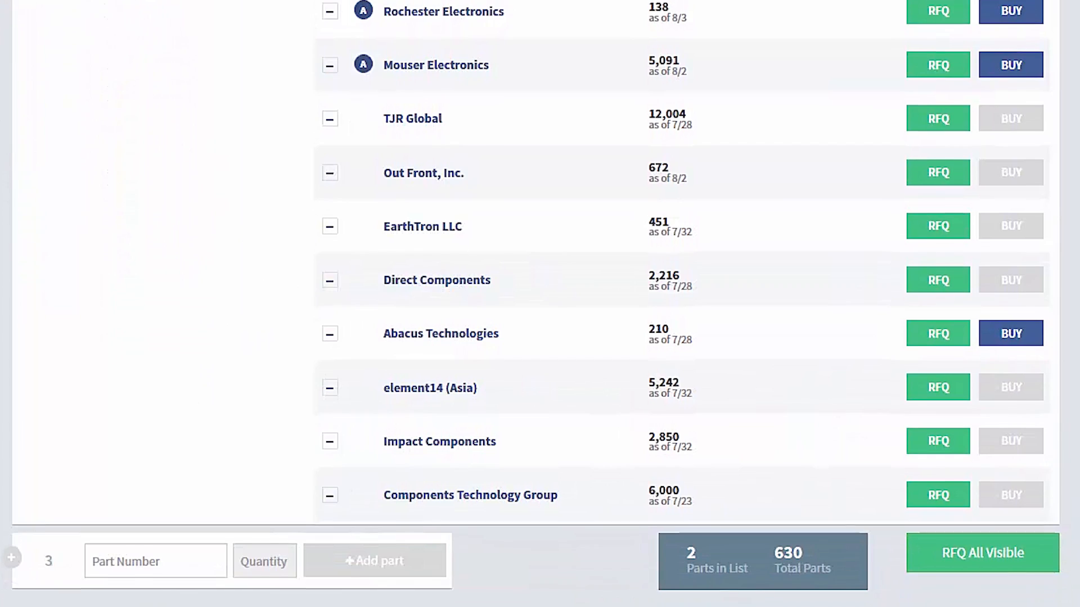
click(93, 110)
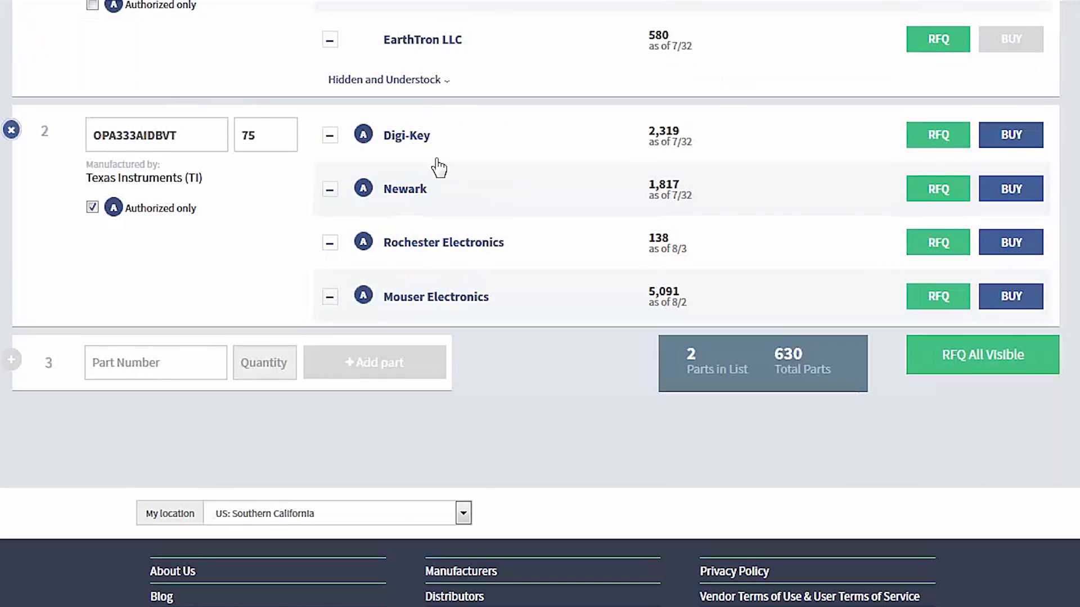
click(331, 243)
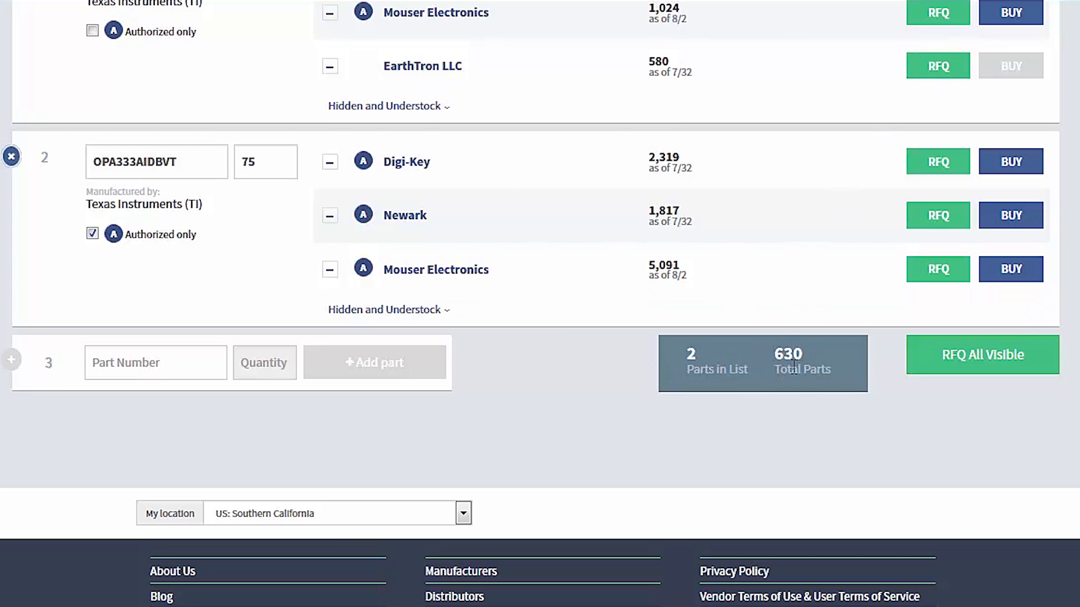
Start a quote request for all visible distributors of the OPA333 list and group it by distributor.
scroll(801, 362, up, 3)
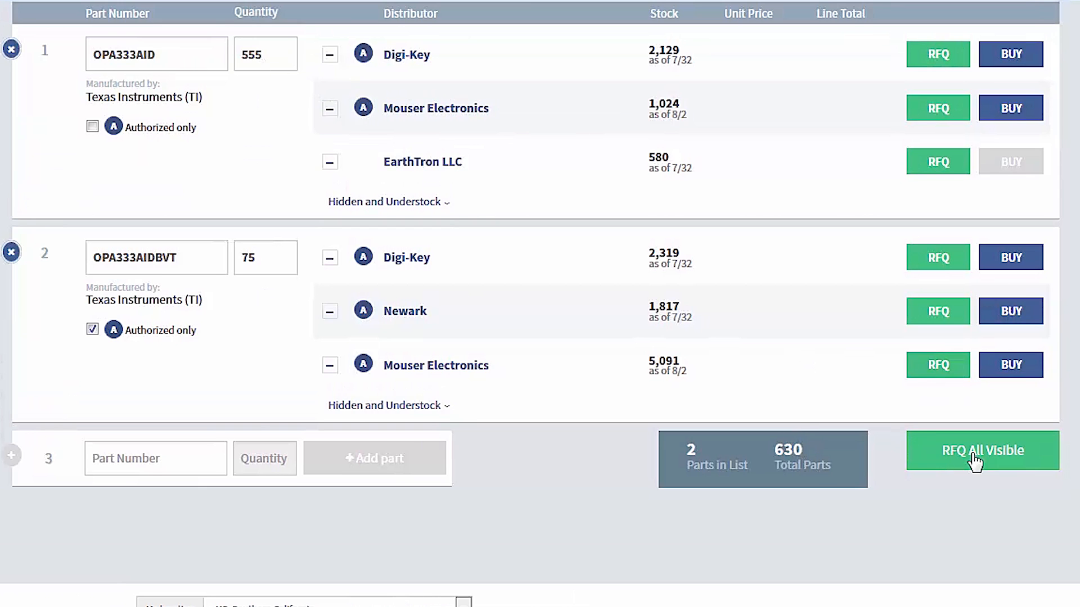
scroll(981, 453, down, 1)
scroll(990, 433, up, 5)
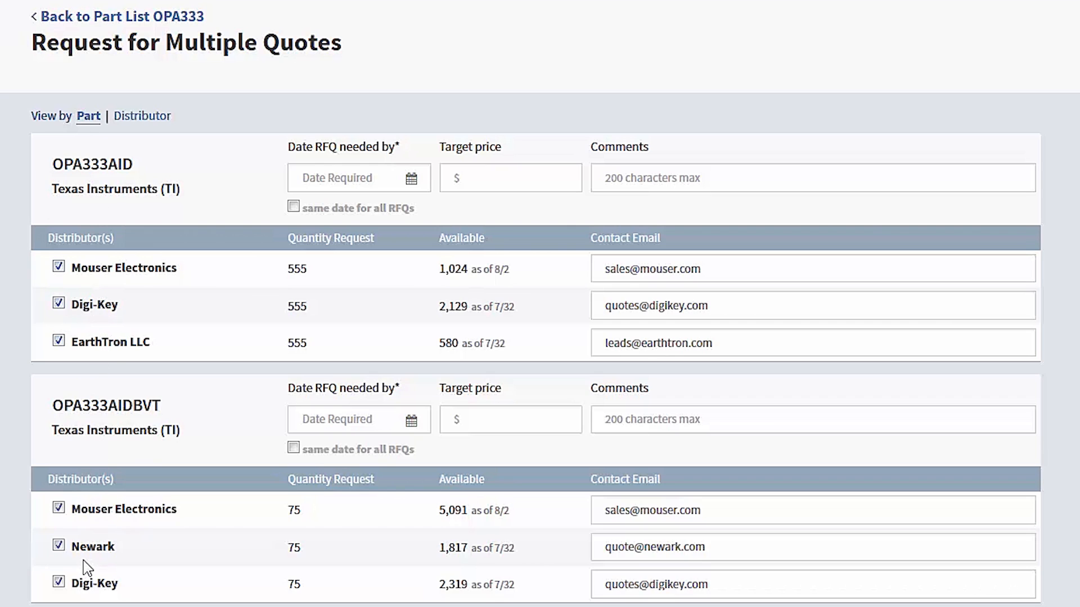
click(153, 117)
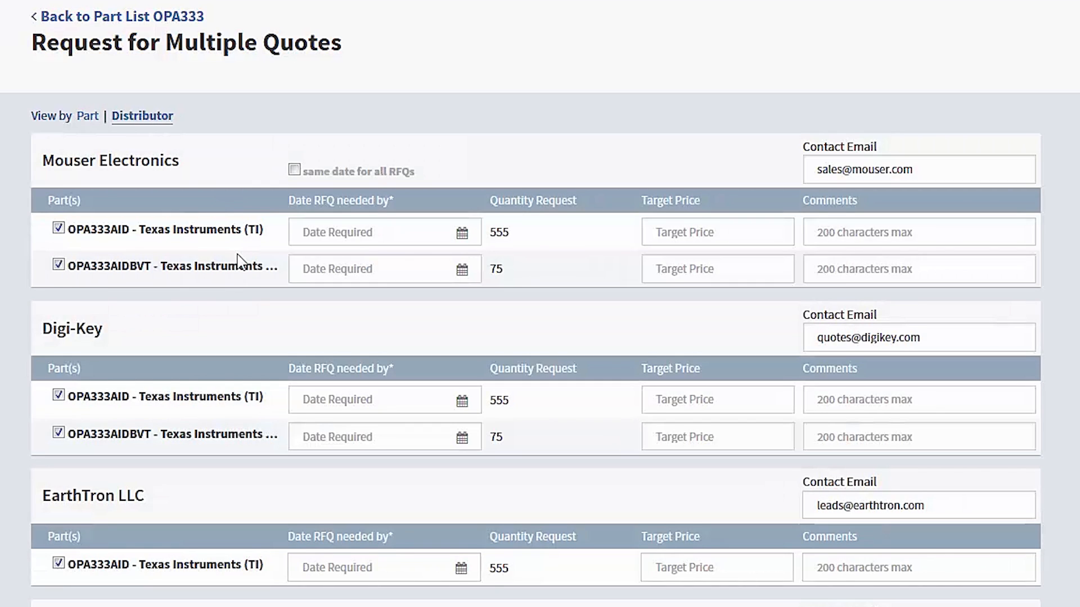
Apply the same needed-by date, 2015-08-05, to all RFQs and submit the quote requests.
scroll(244, 260, down, 1)
scroll(243, 260, down, 2)
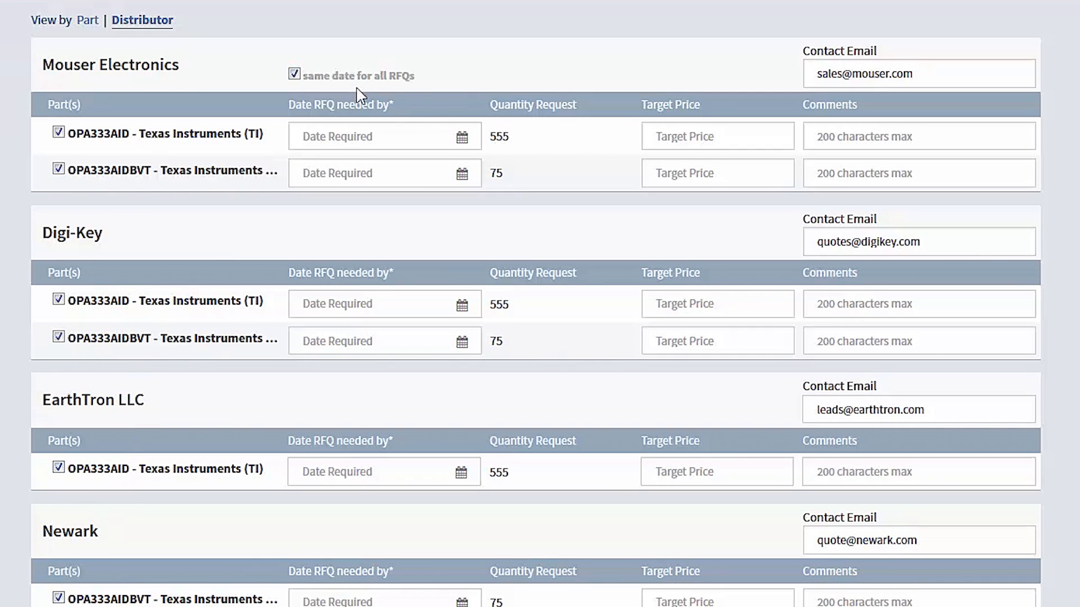
click(462, 137)
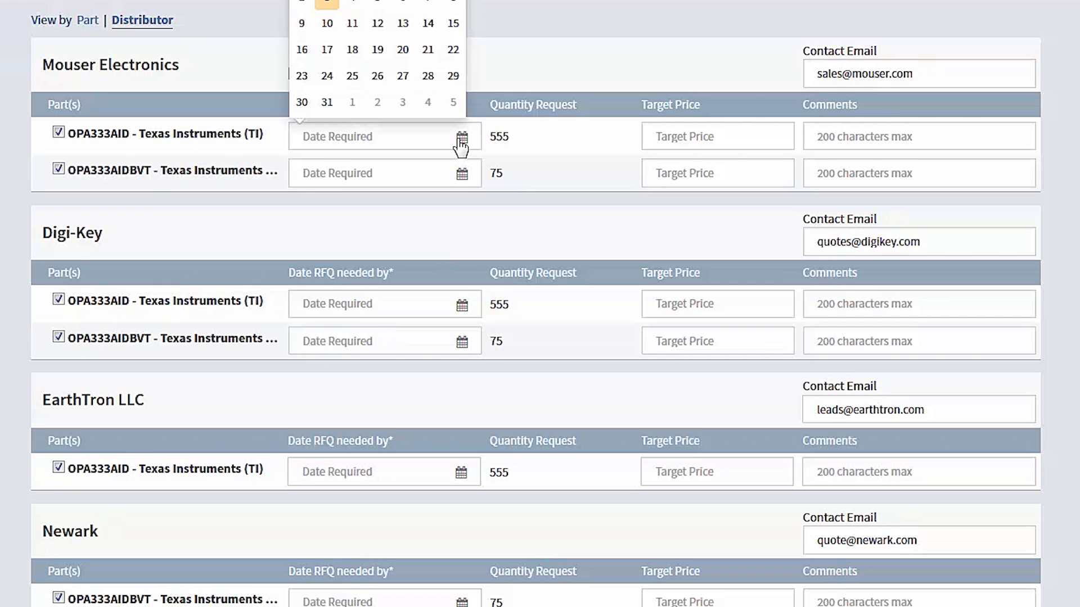
click(385, 4)
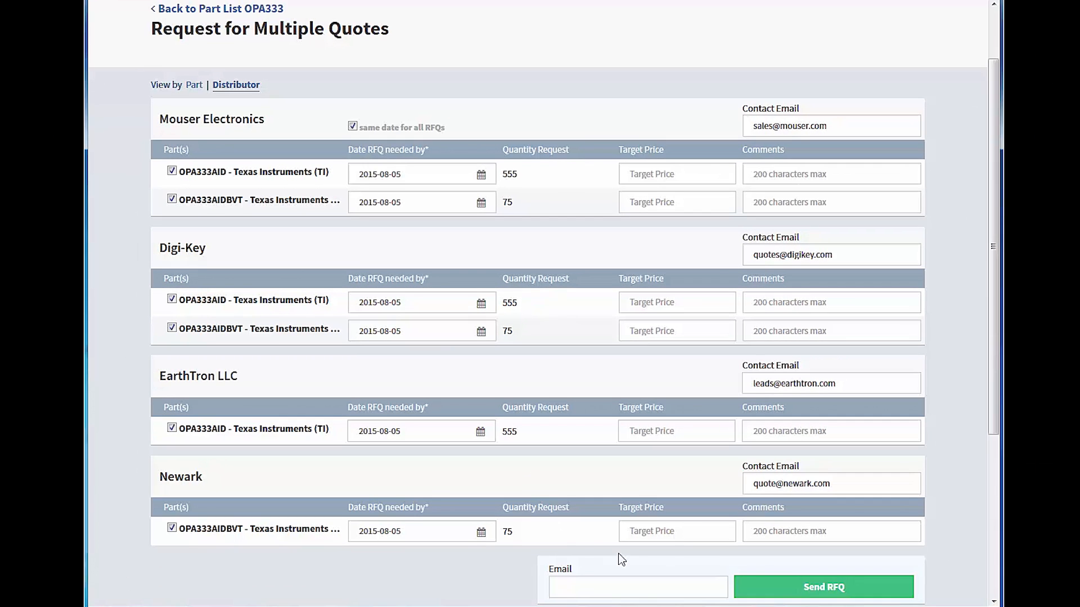
click(810, 588)
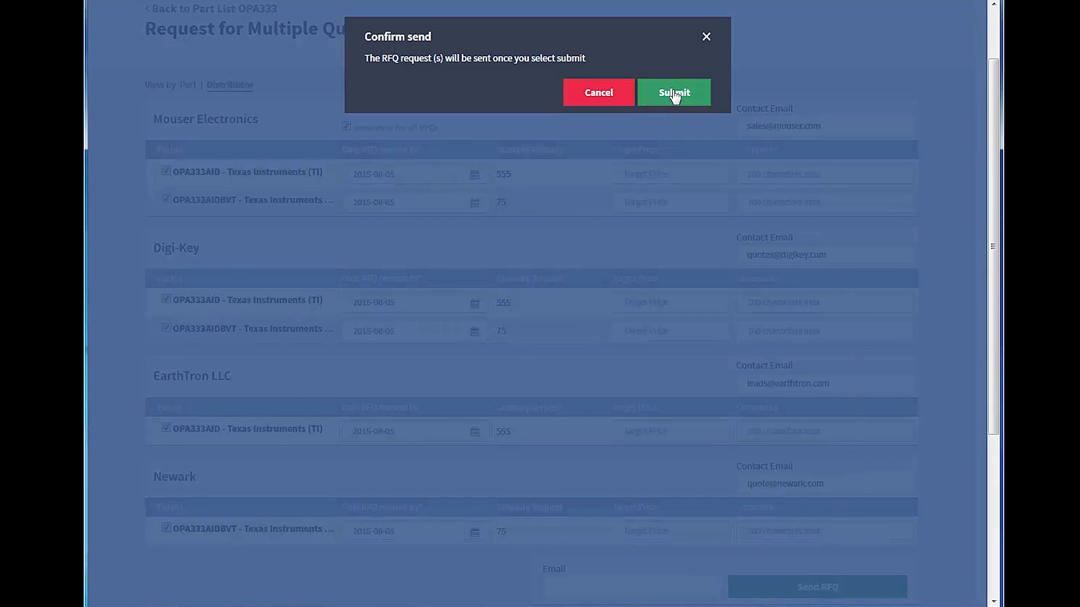
click(674, 93)
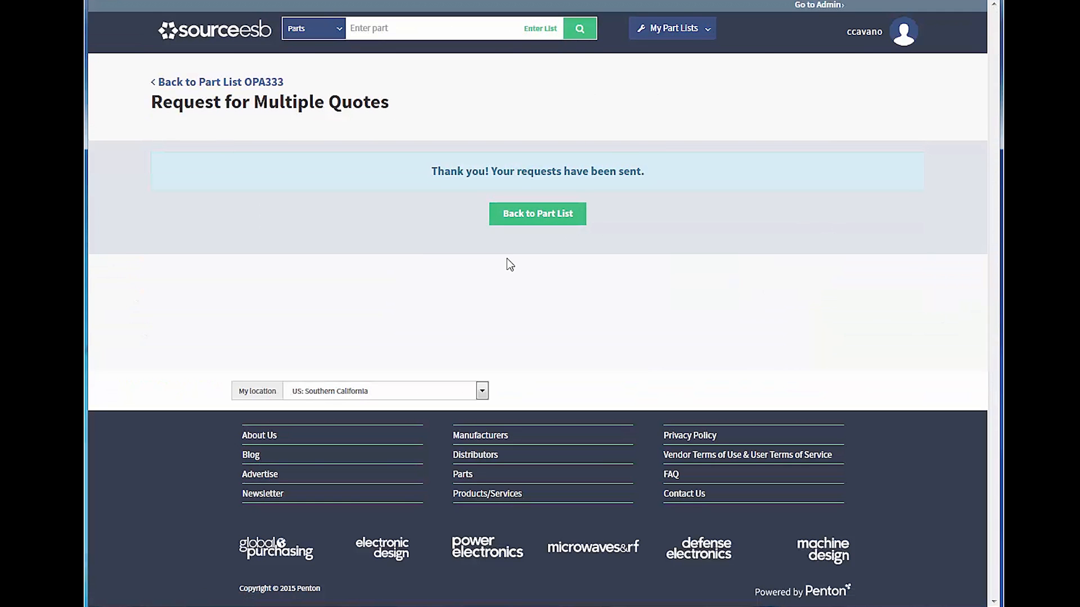
Return to the list management dashboard and open the Test 1 part list.
click(682, 35)
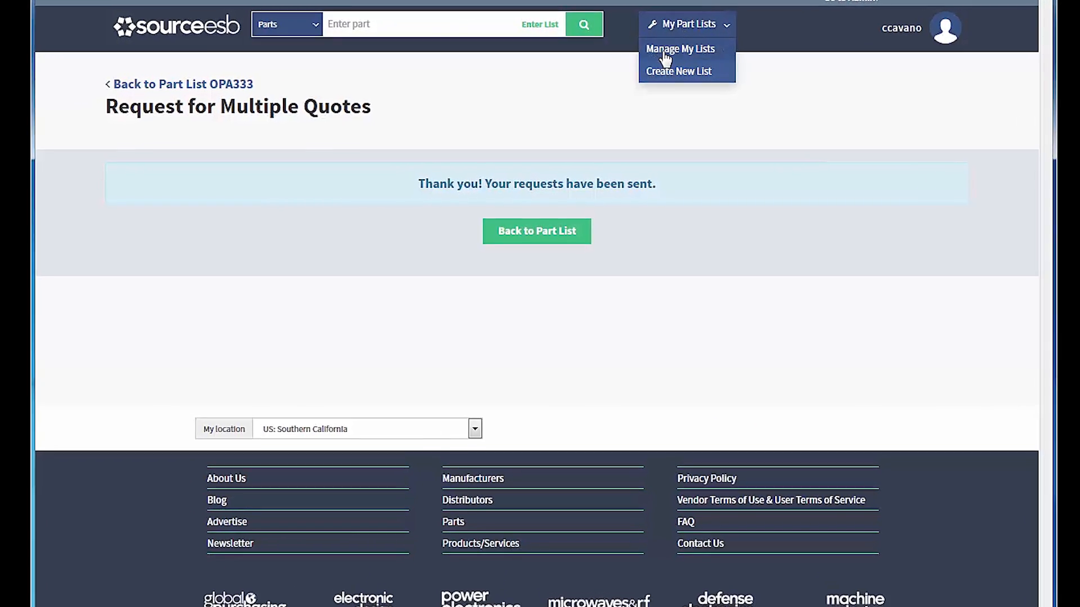
click(653, 52)
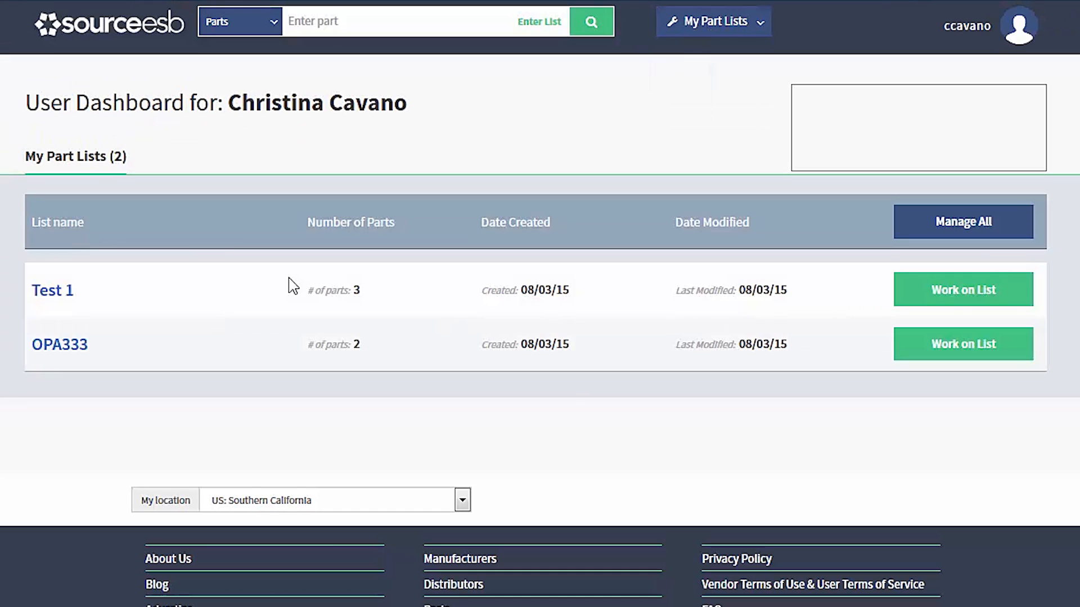
click(71, 298)
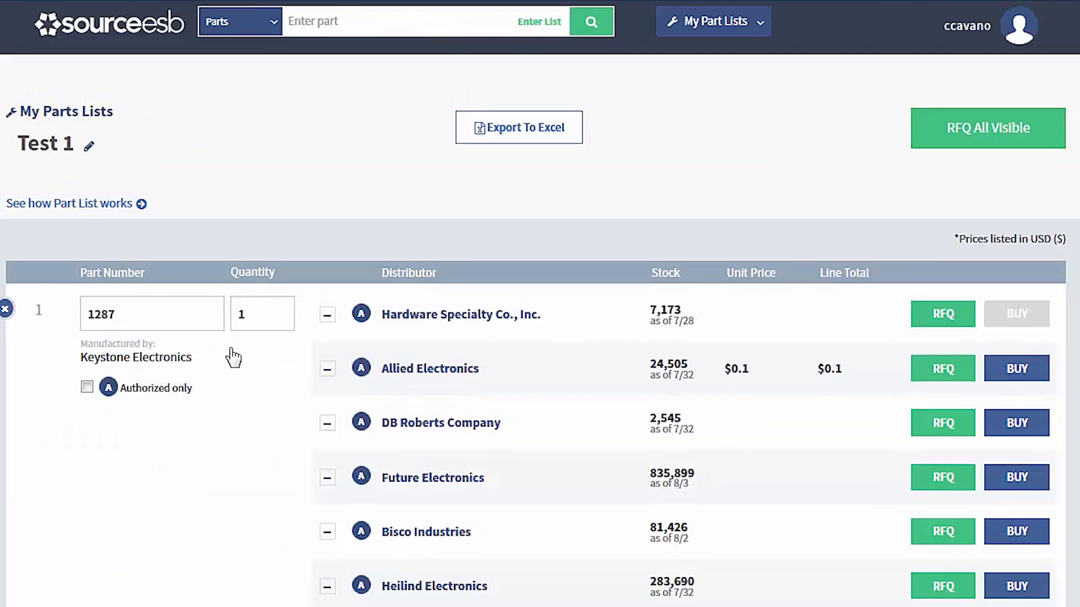
Set the quantity of part 1287 to 7500 and of part 35183 to 1000.
scroll(234, 357, down, 2)
scroll(270, 253, down, 2)
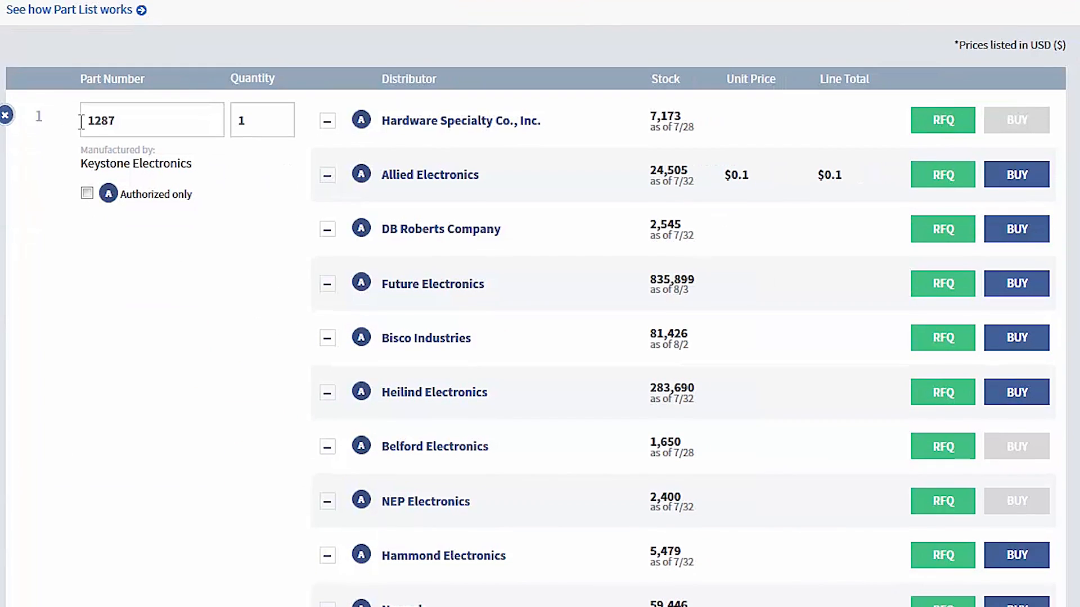
double_click(234, 120)
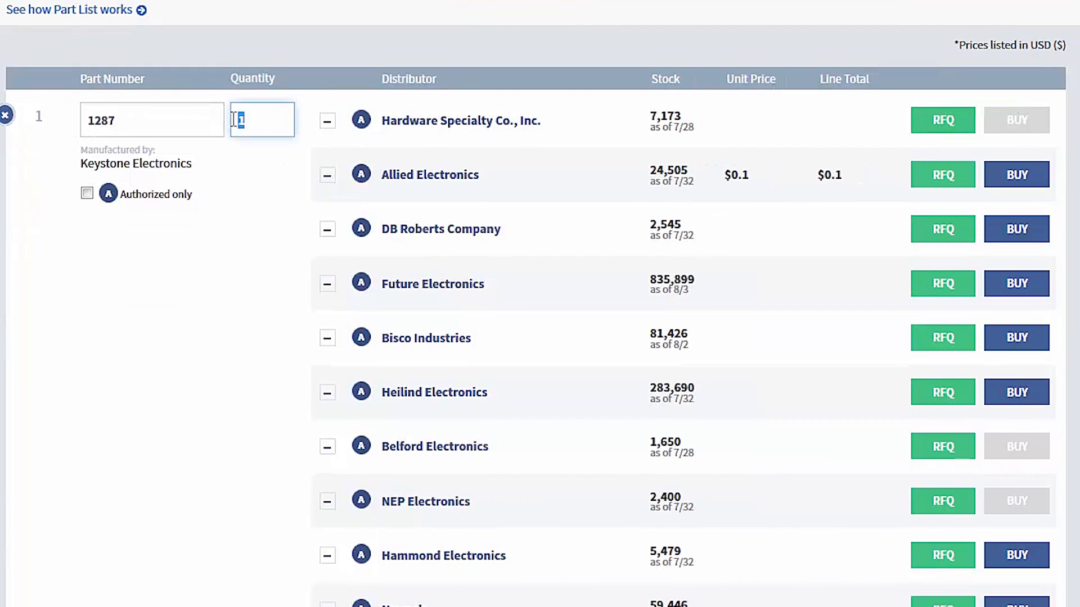
text(7500)
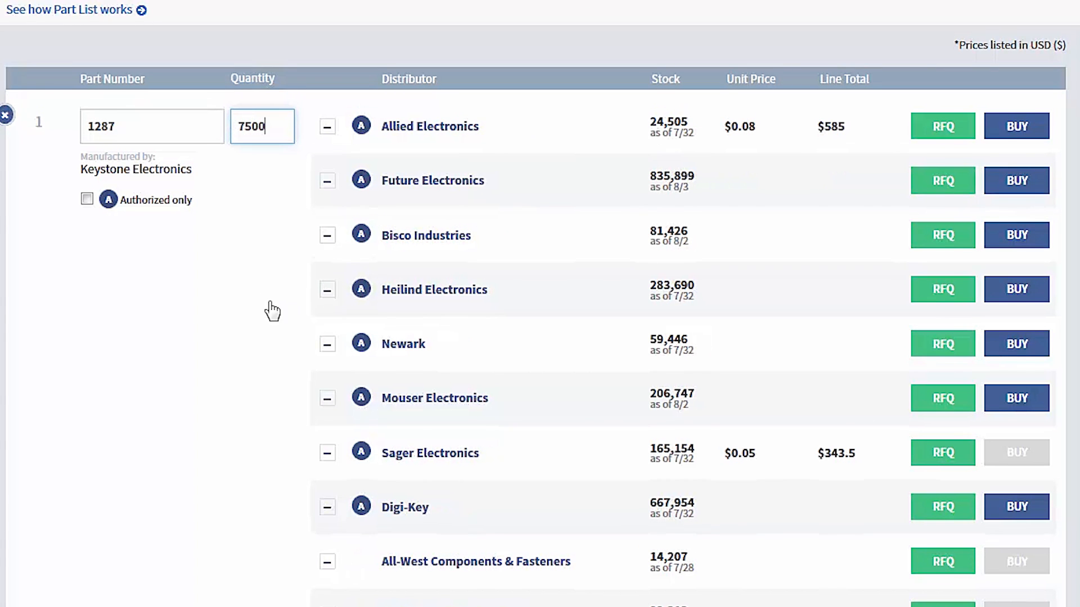
scroll(265, 259, down, 10)
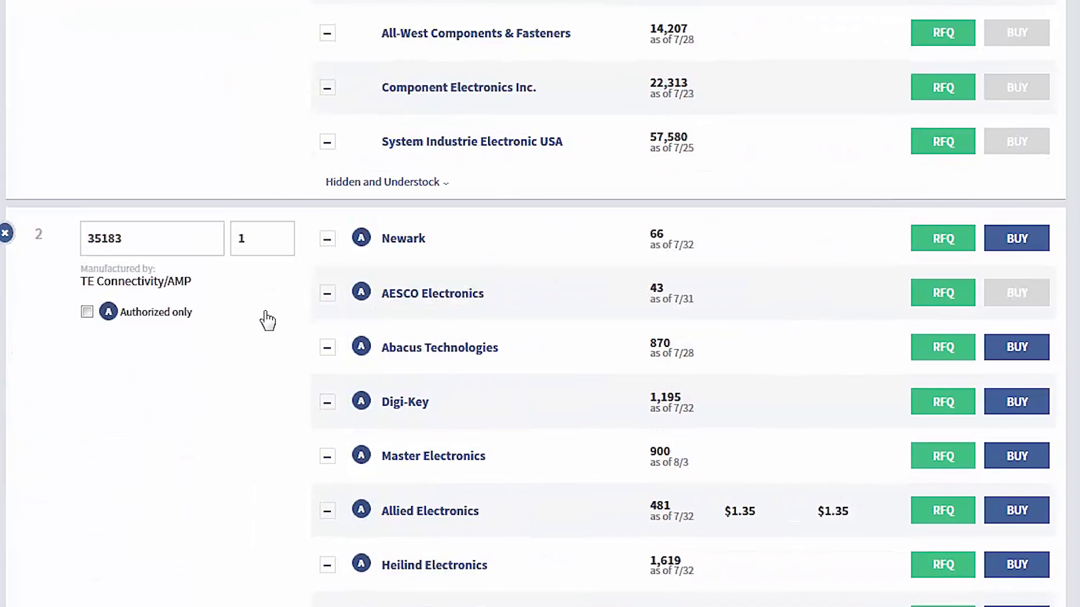
double_click(257, 181)
text(000)
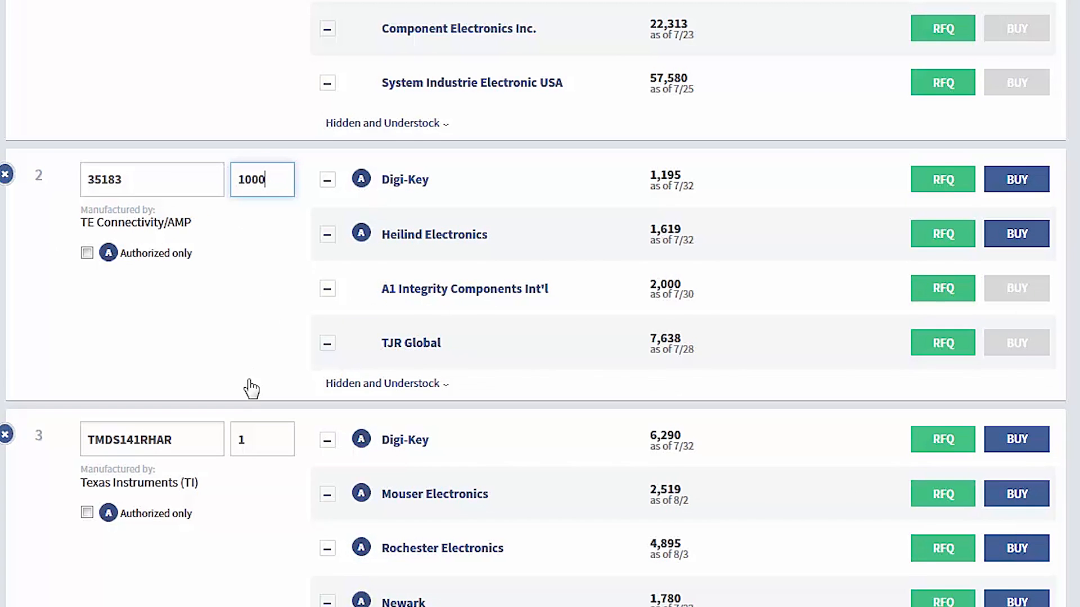
Set the quantity of part TMDS141RHAR to 2500 and limit it to authorized distributors only.
scroll(251, 388, down, 5)
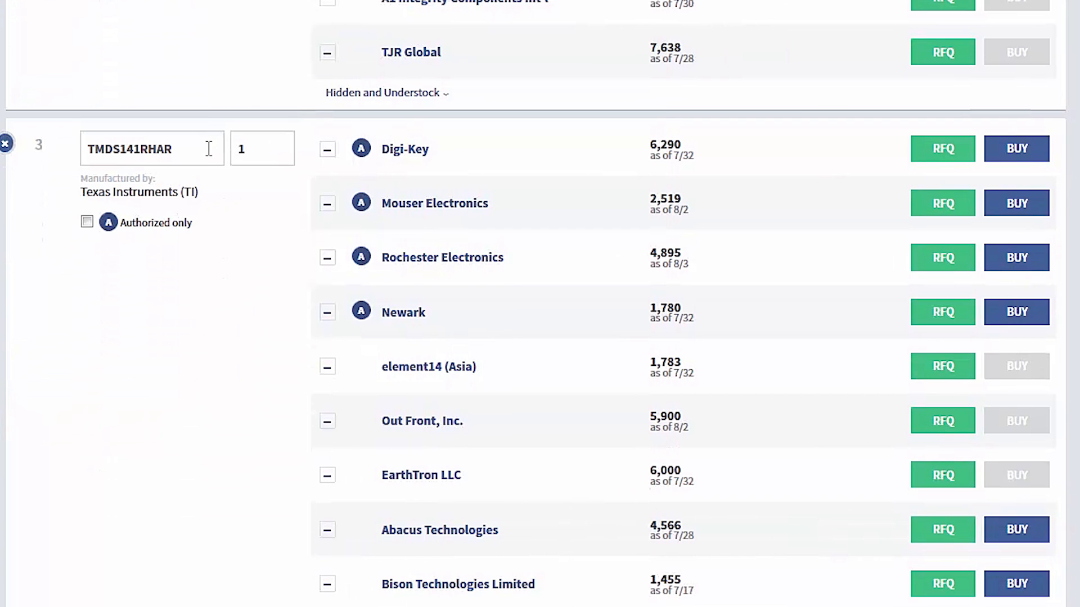
drag(262, 144, 224, 144)
text(2500)
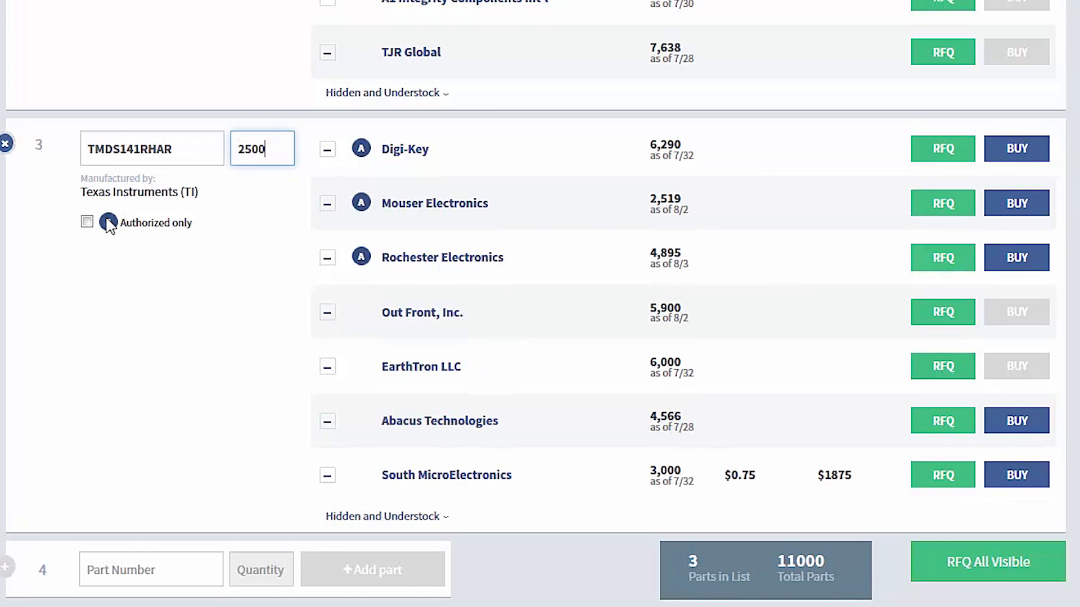
click(87, 223)
Hide TJR Global for part 35183, and Bisco Industries, Future Electronics, Mouser Electronics, Component Electronics Inc. and System Industrie Electronic USA for part 1287.
scroll(221, 256, up, 5)
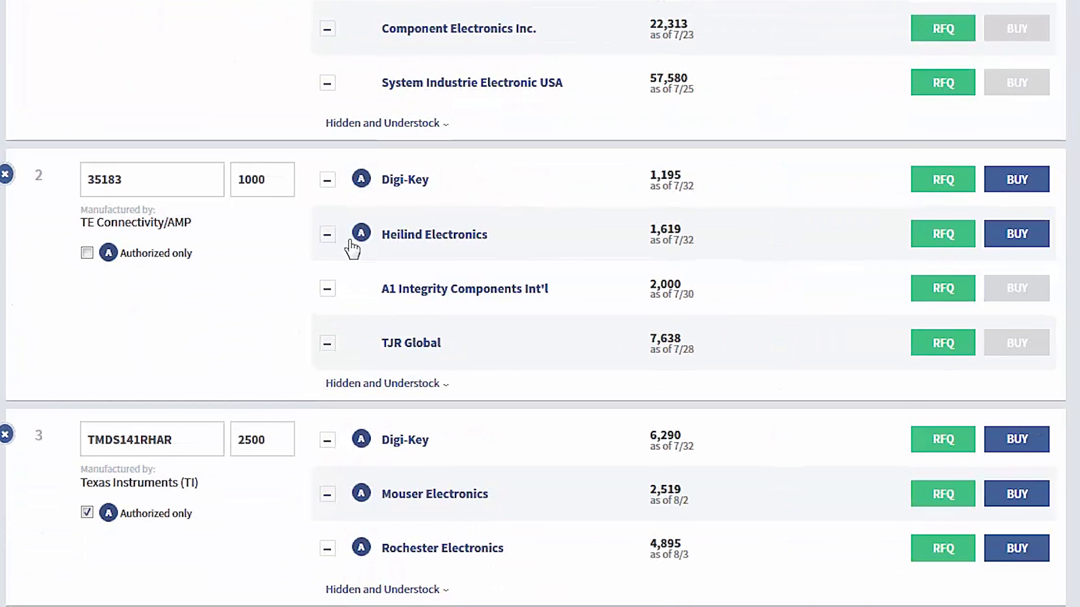
click(328, 344)
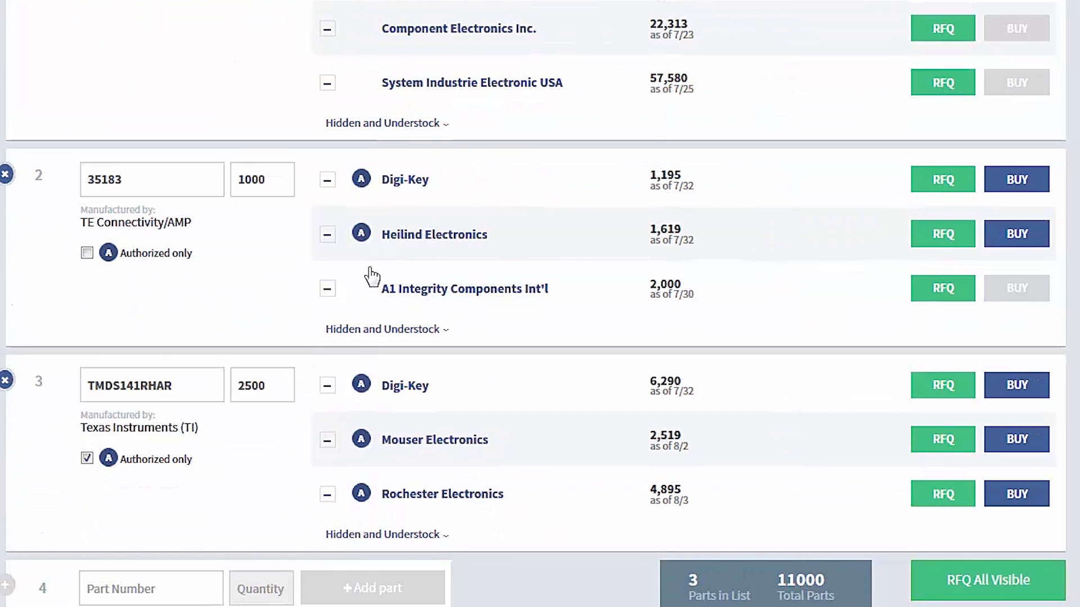
scroll(374, 264, up, 5)
scroll(378, 265, up, 3)
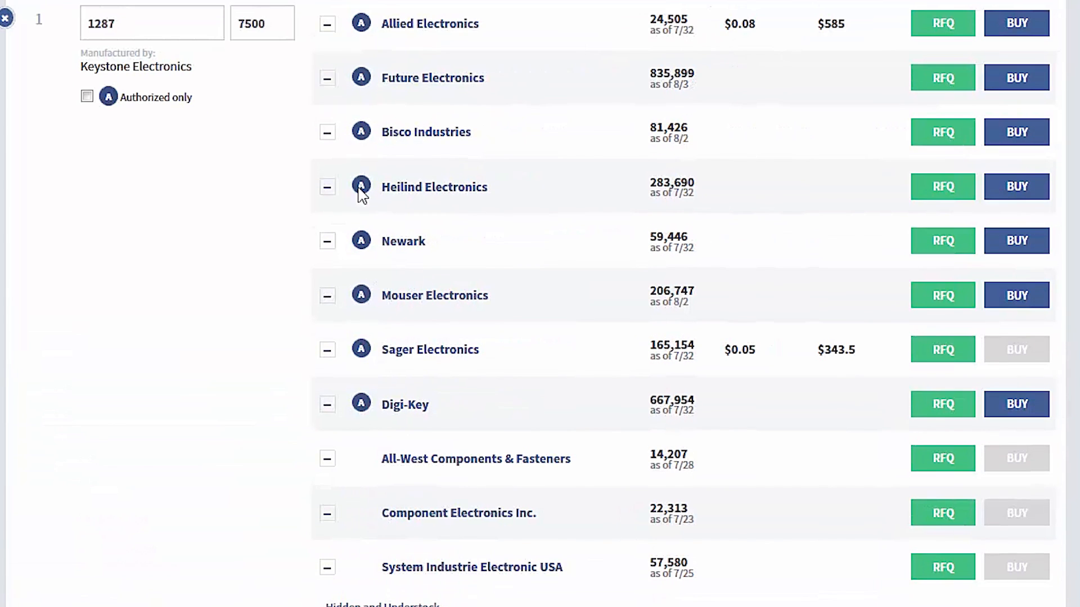
click(327, 135)
click(327, 79)
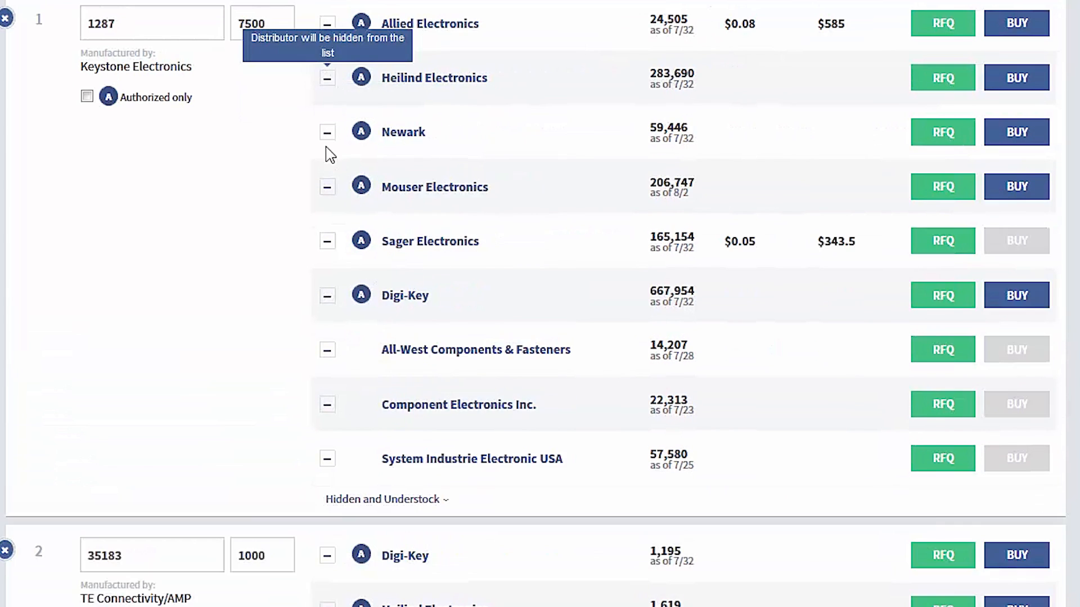
click(327, 187)
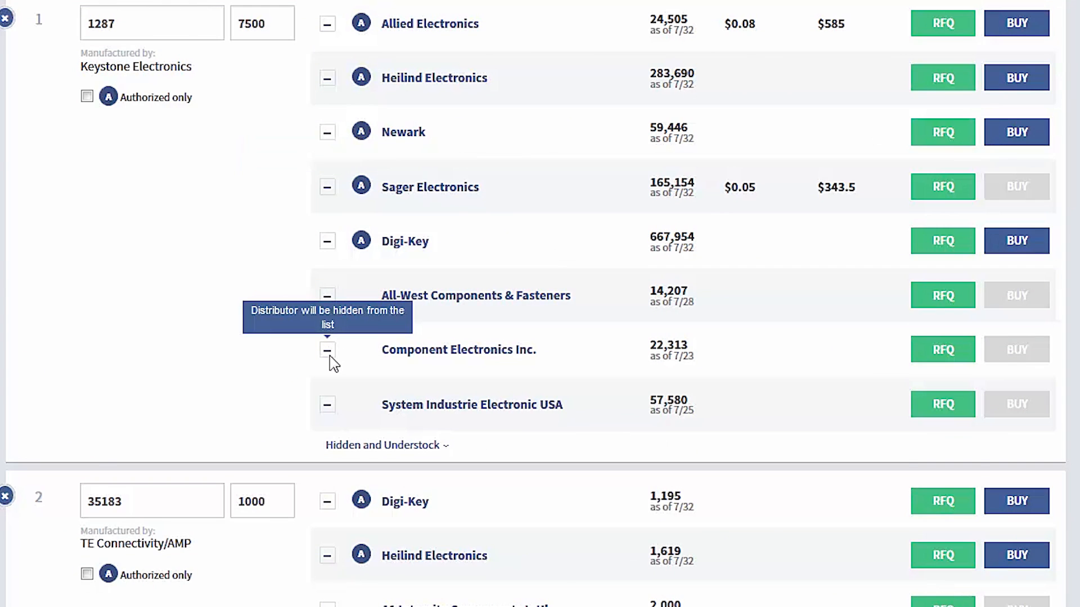
click(327, 351)
click(327, 350)
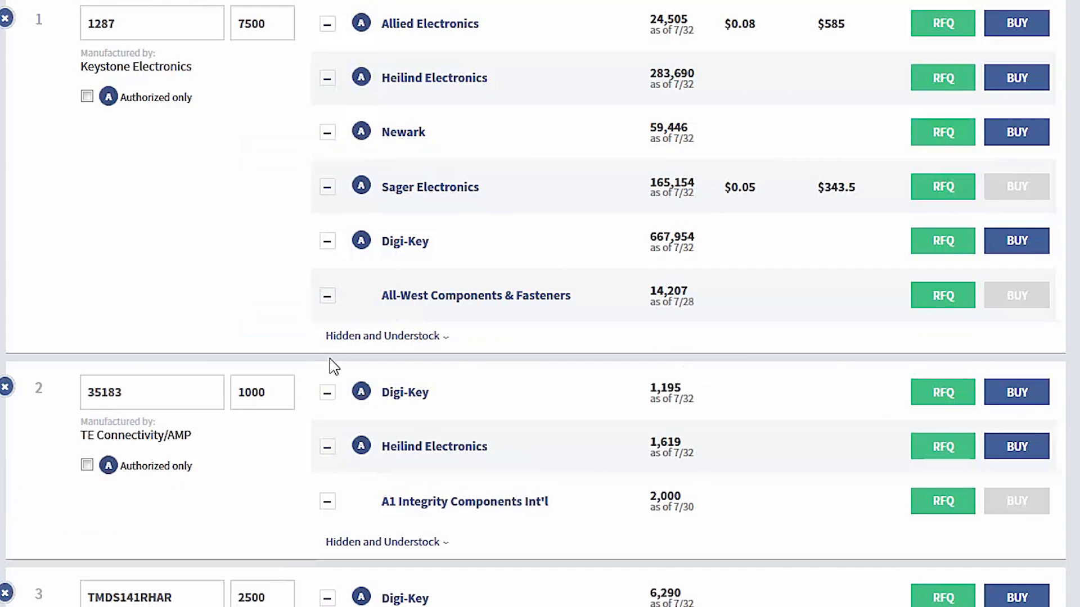
Export the Test 1 part list to Excel and open the exported spreadsheet to review its distributor rows.
scroll(661, 364, up, 5)
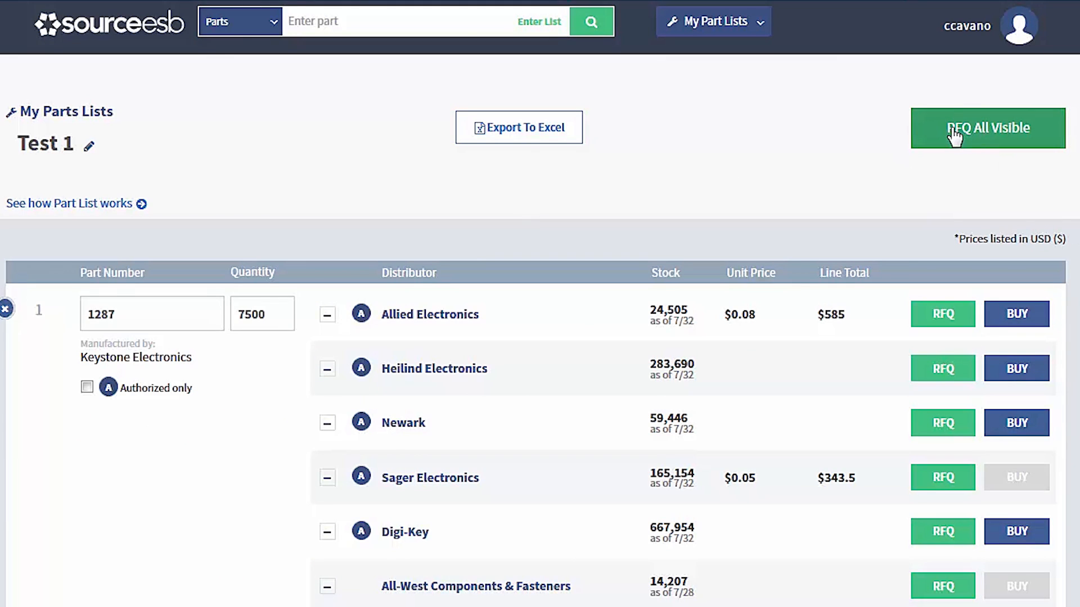
click(524, 134)
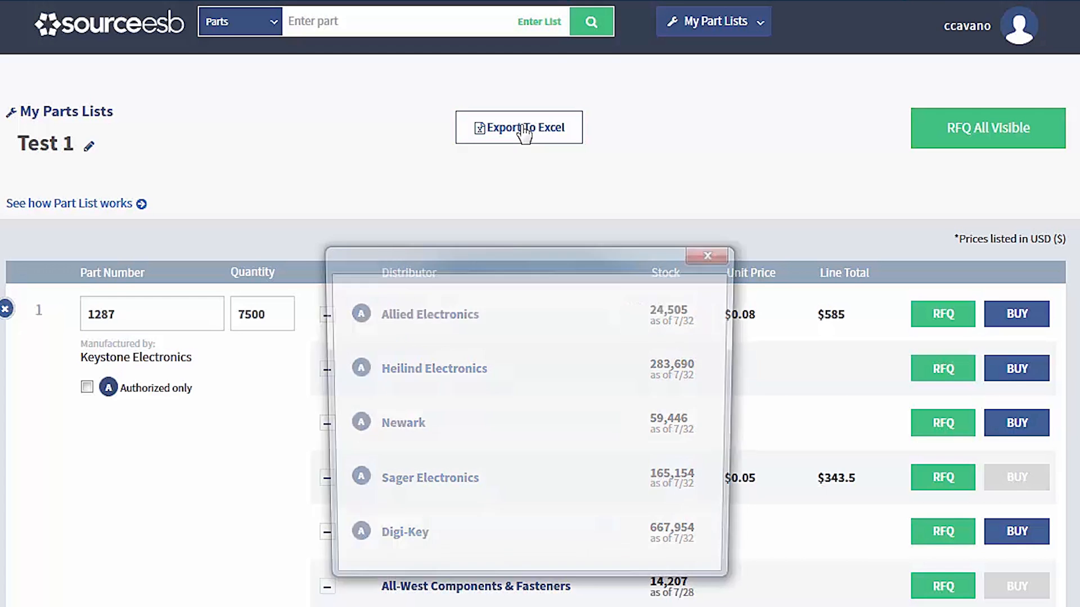
click(602, 551)
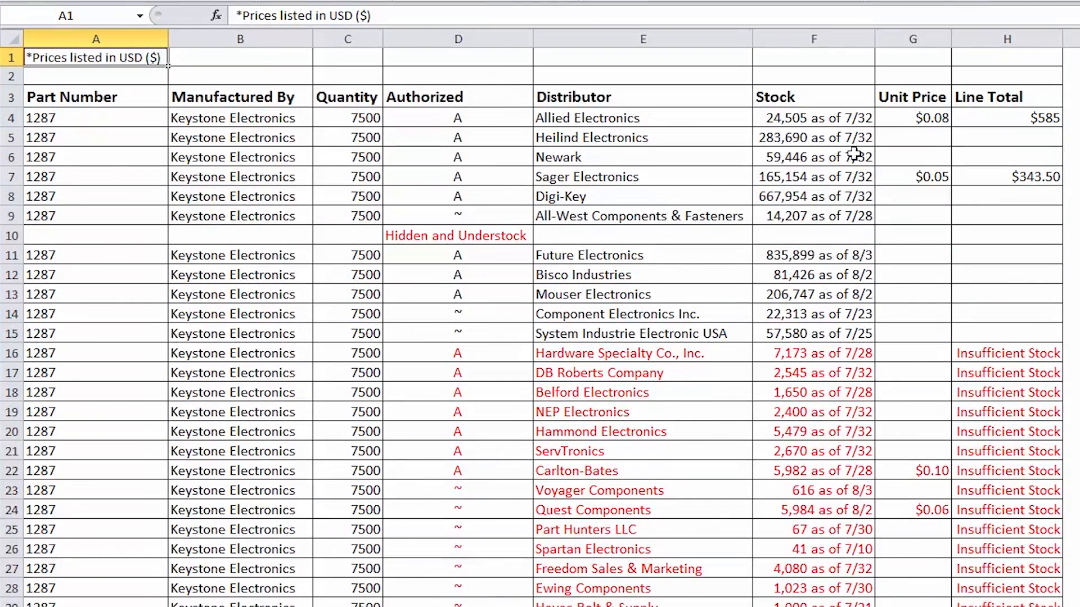
scroll(625, 481, down, 17)
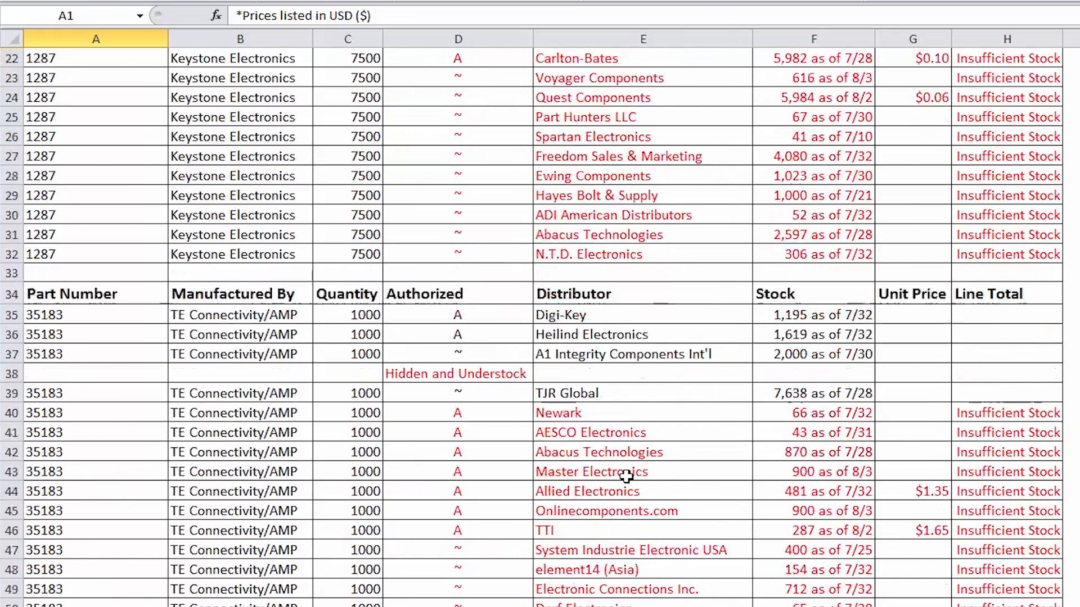
scroll(627, 475, up, 14)
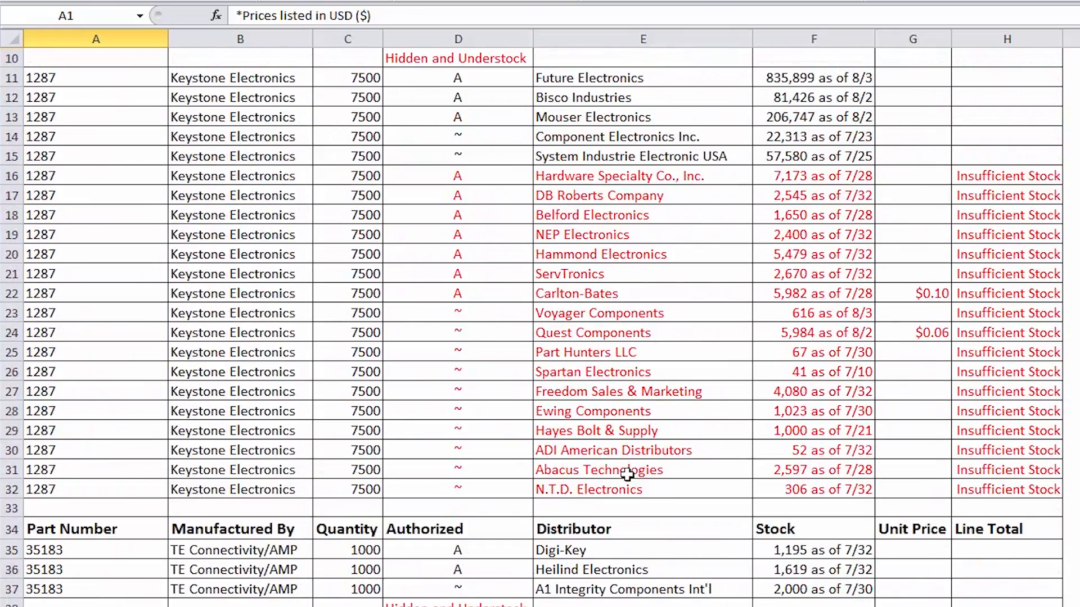